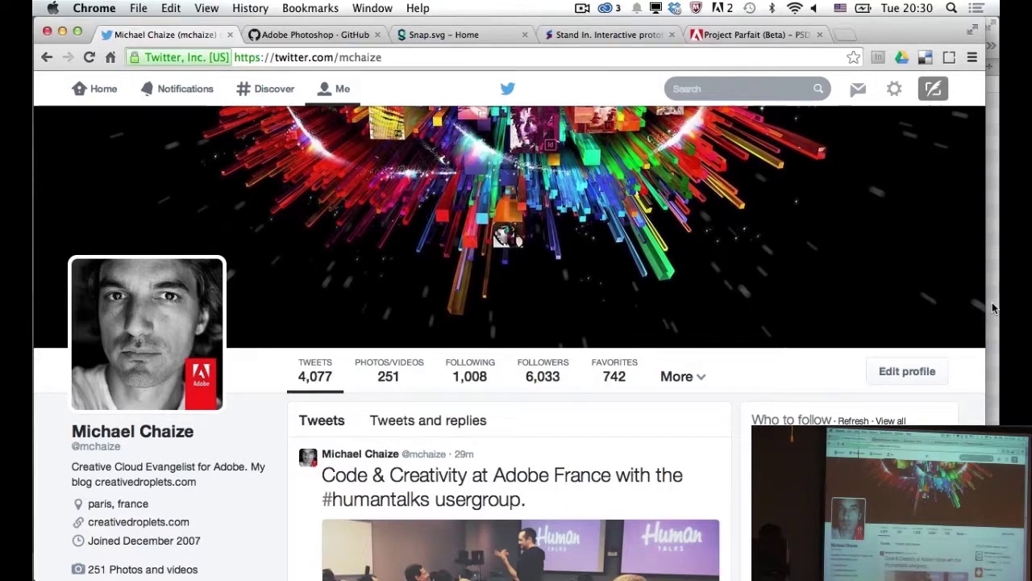
# Step: Bring Finder's Desktop window up beside the Twitter profile page in Chrome
pyautogui.press('super+Tab')
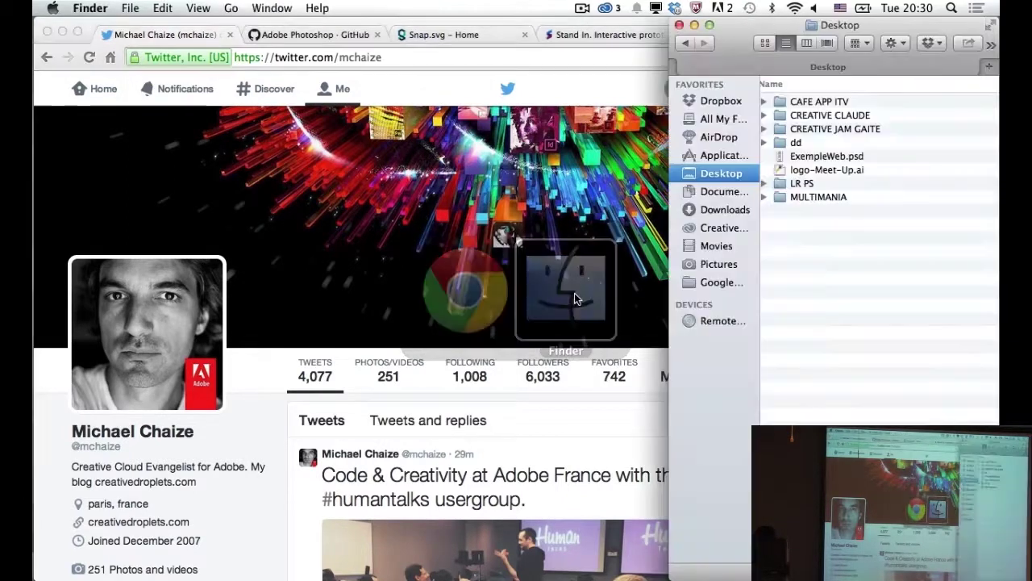
# Step: Drag ExempleWeb.psd from the Desktop onto Photoshop to open it
pyautogui.click(823, 159)
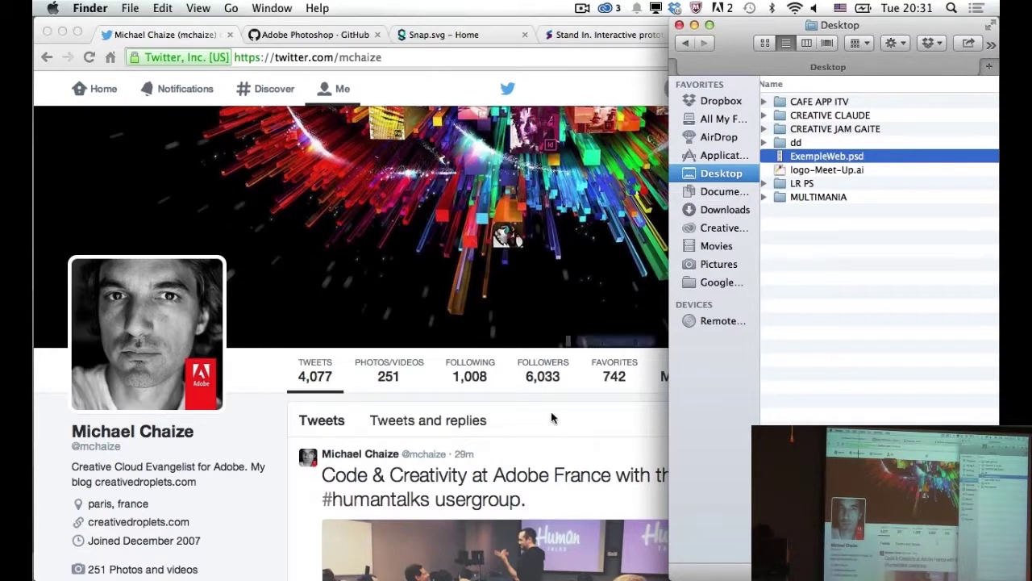
pyautogui.moveTo(823, 162)
pyautogui.mouseDown()
pyautogui.moveTo(651, 562)
pyautogui.moveTo(742, 553)
pyautogui.mouseUp()
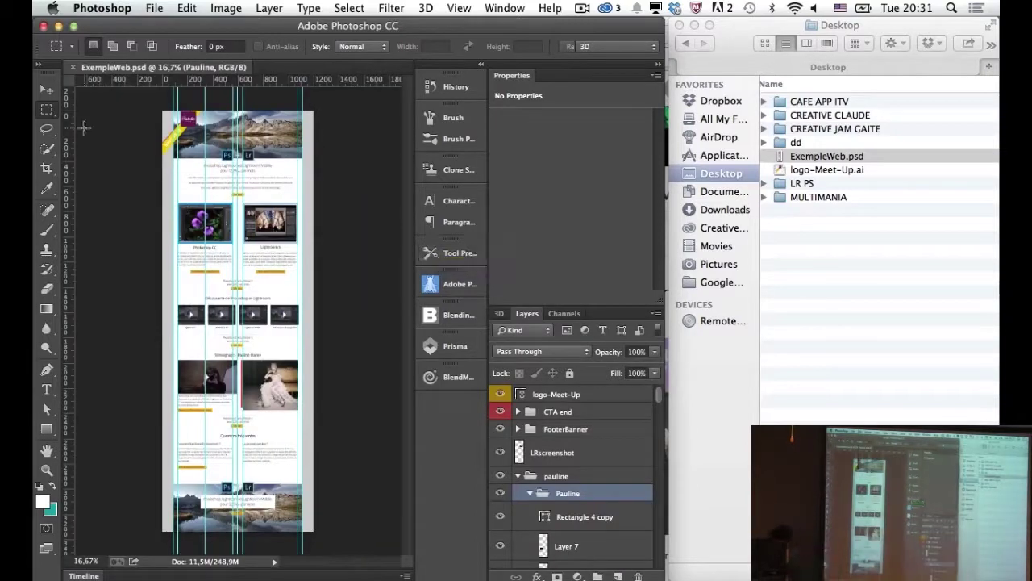
# Step: With the Move tool active, zoom the mock-up to 50% and scroll up to the mountain banner
pyautogui.click(46, 89)
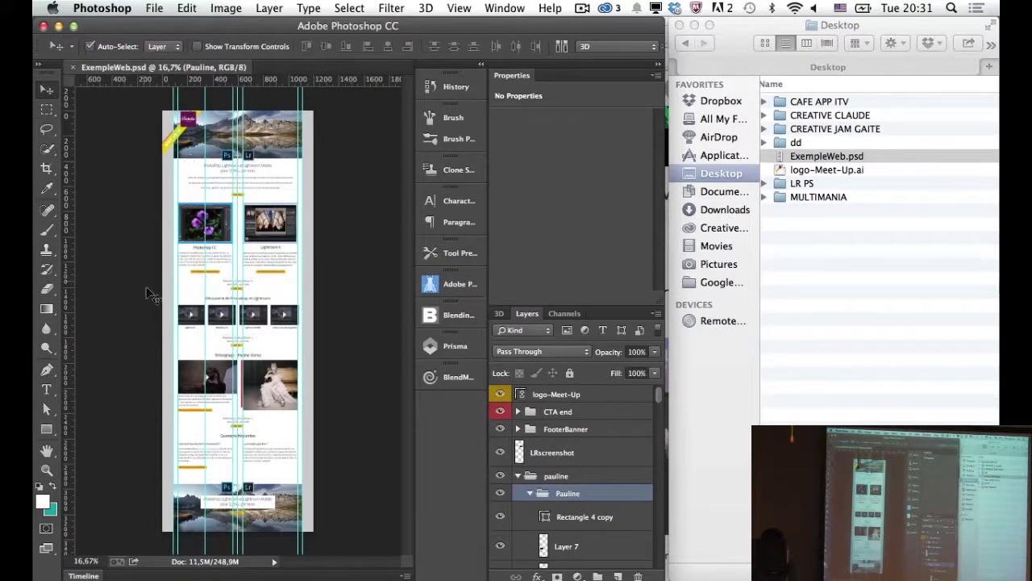
pyautogui.hotkey('ctrl', '+')
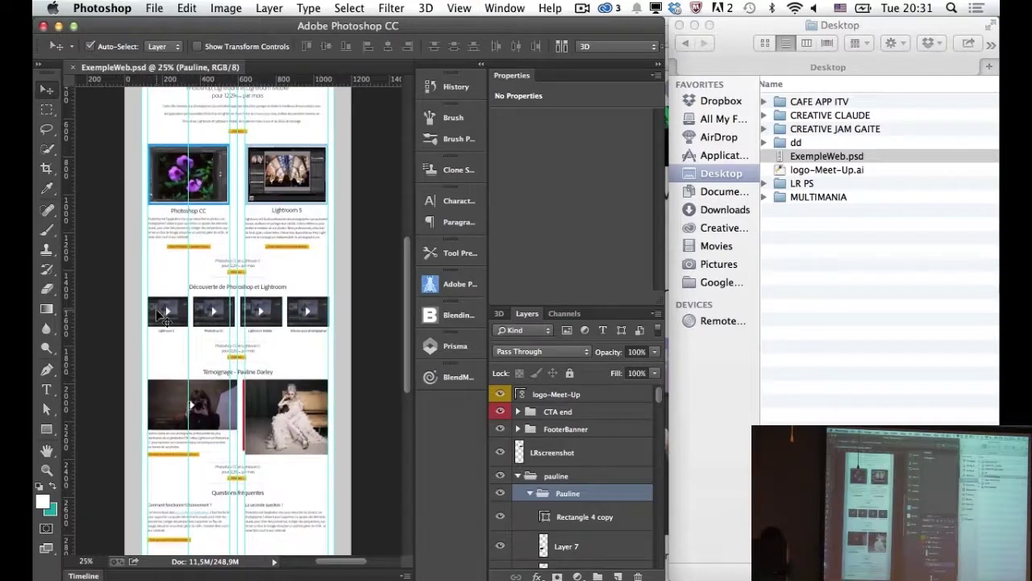
pyautogui.hotkey('ctrl', '+')
pyautogui.hotkey('ctrl', '+')
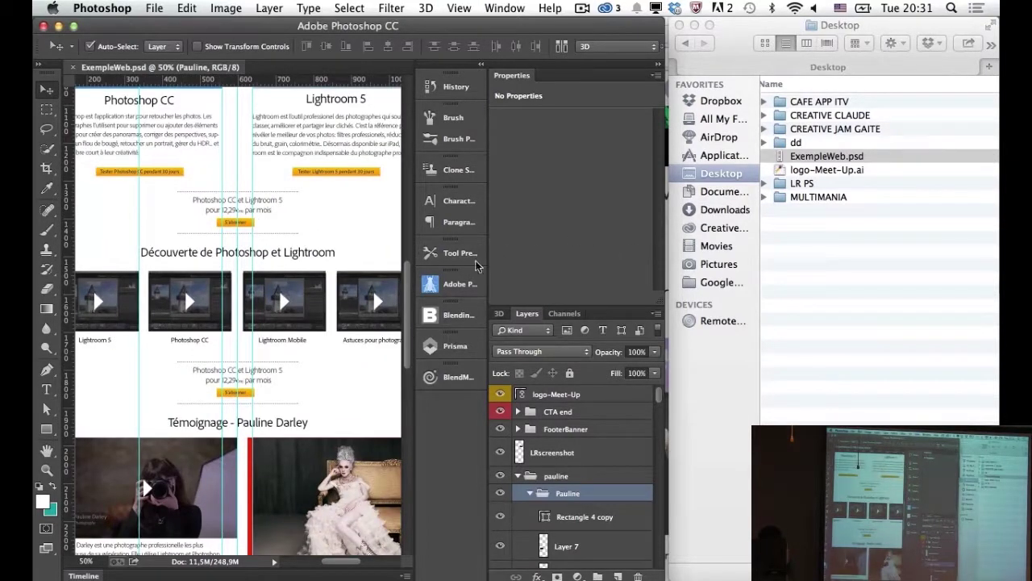
pyautogui.scroll(5, 384, 317)
pyautogui.scroll(5, 384, 317)
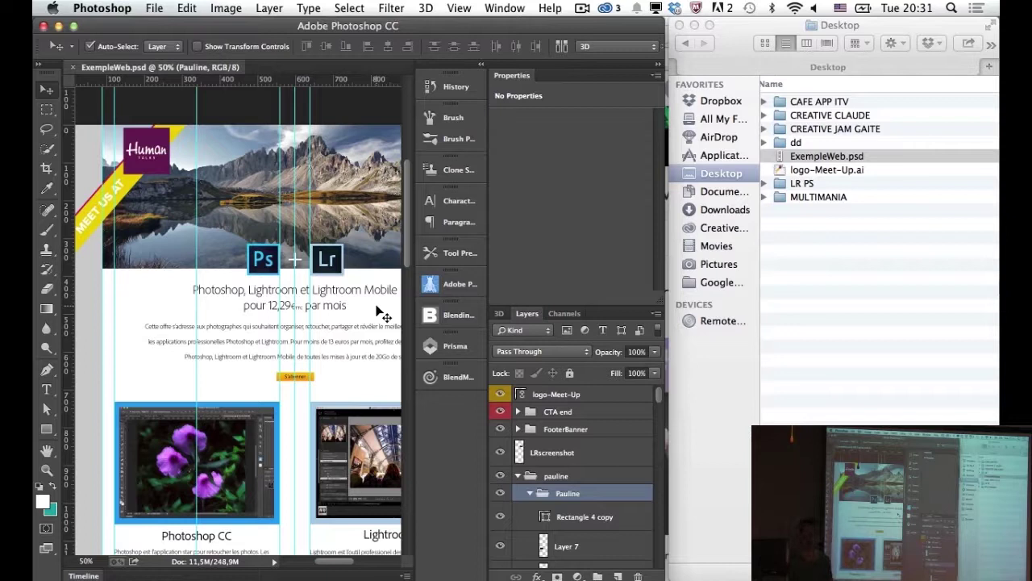
# Step: Select the logo-Meet-Up smart object layer and open its linked logo-Meet-Up.ai in Illustrator
pyautogui.click(154, 164)
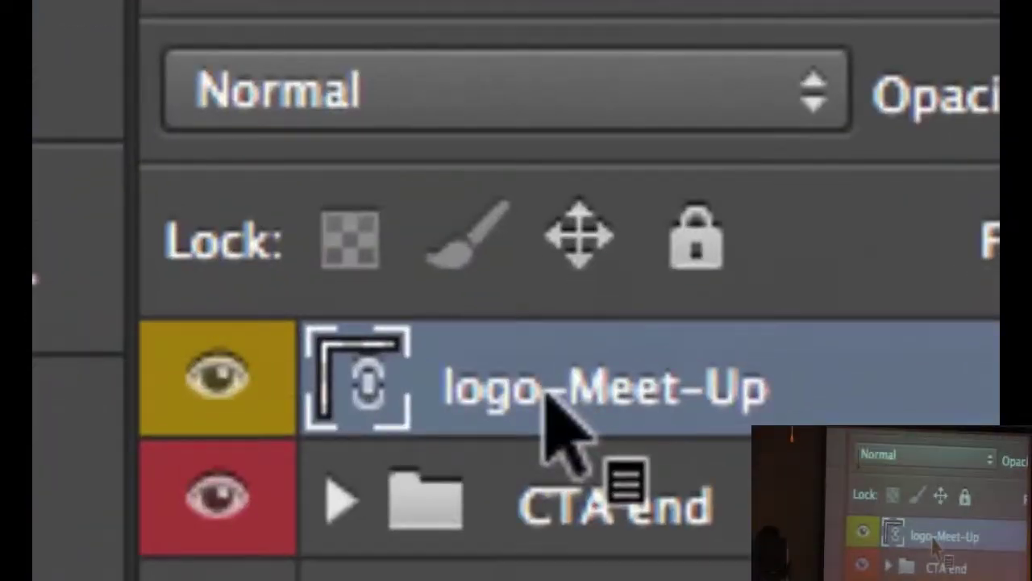
pyautogui.moveTo(359, 387); pyautogui.dragTo(522, 399)
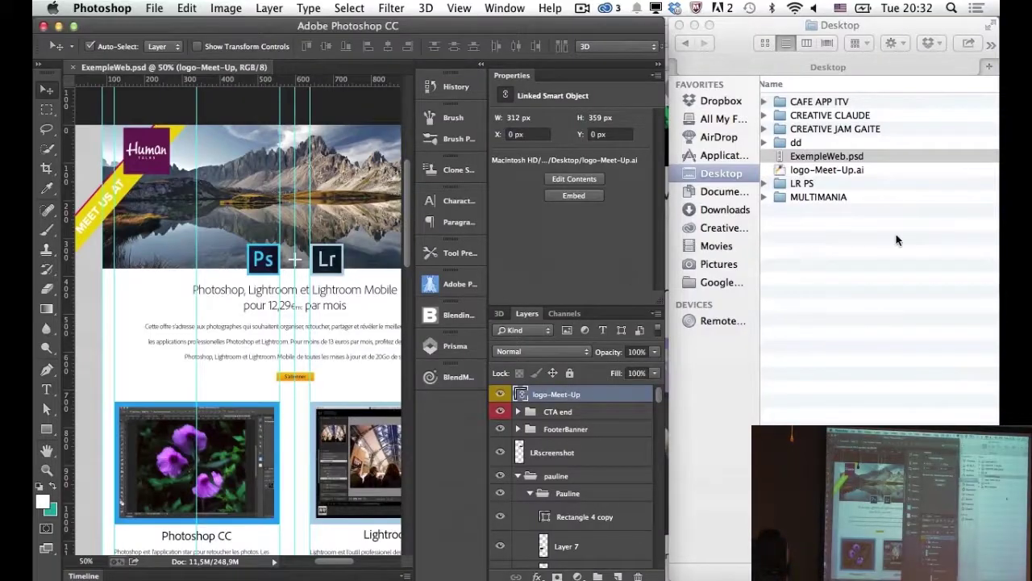
pyautogui.click(863, 156)
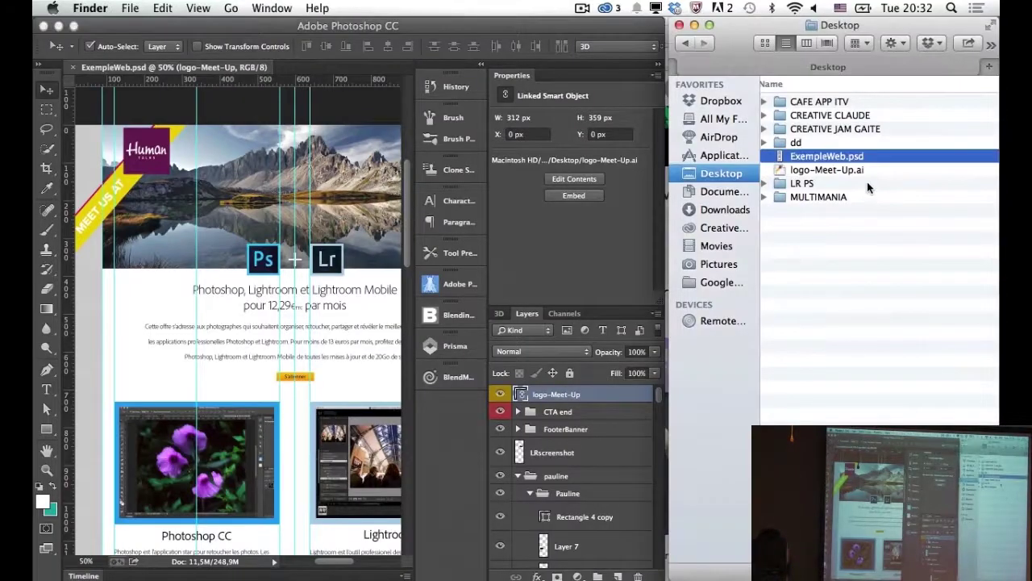
pyautogui.doubleClick(853, 170)
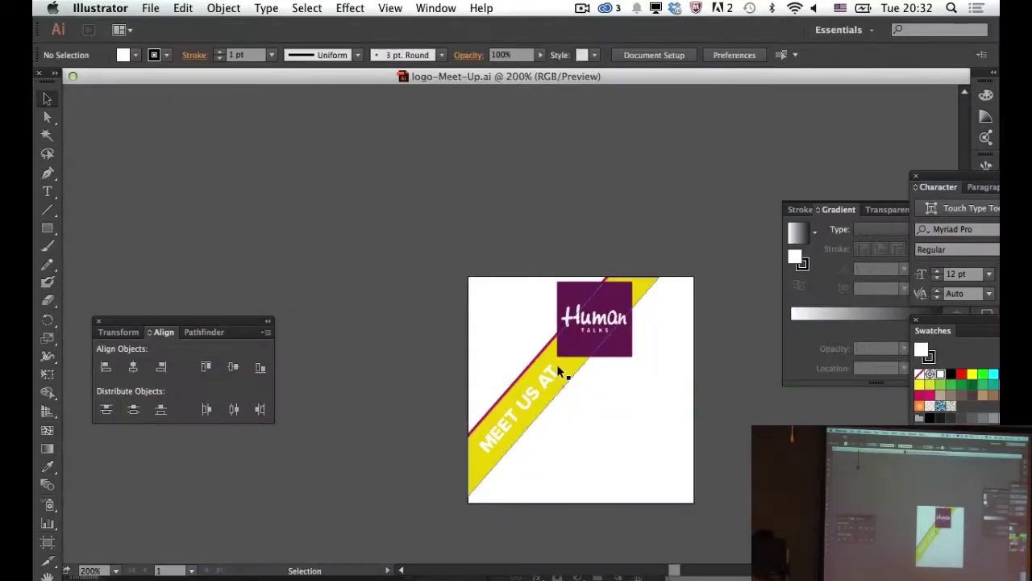
# Step: Recolour the MEET US AT band light blue-grey, then save and close logo-Meet-Up.ai
pyautogui.click(497, 469)
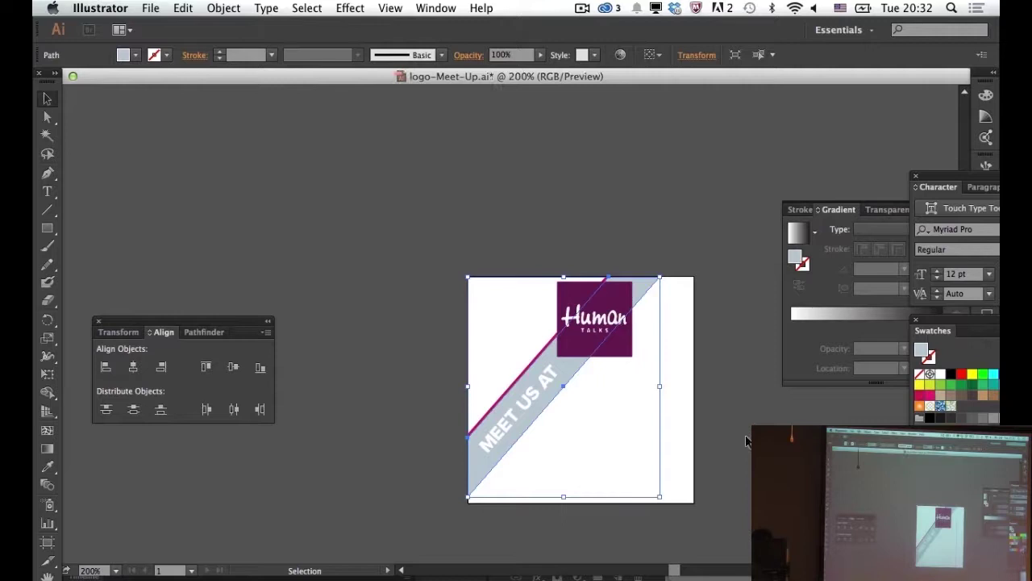
pyautogui.click(646, 340)
pyautogui.press('super+s')
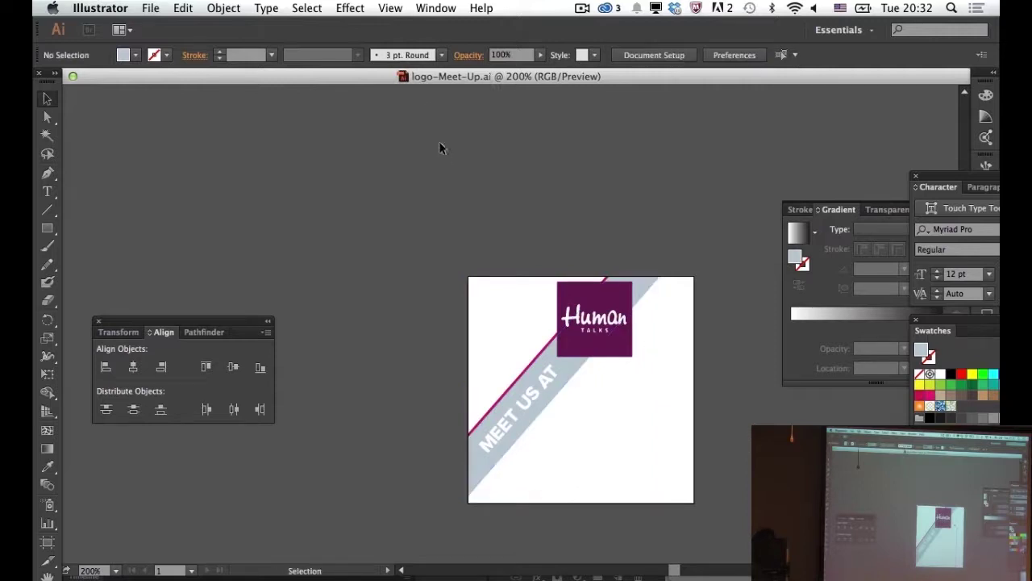
pyautogui.press('super+w')
pyautogui.click(147, 153)
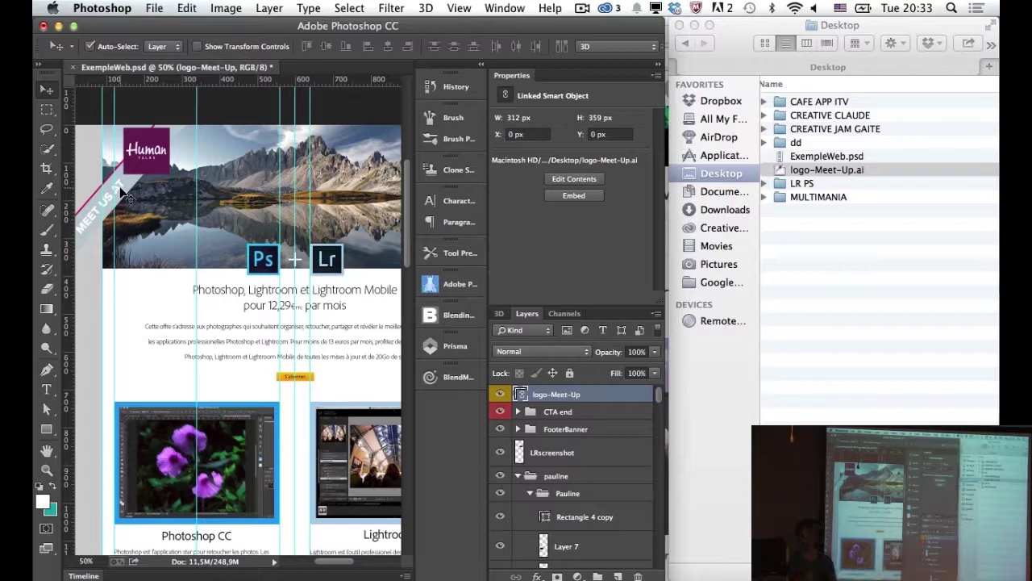
# Step: Hide the canvas guides and bring up File > Generate with its Image Assets option
pyautogui.hotkey('ctrl', ';')
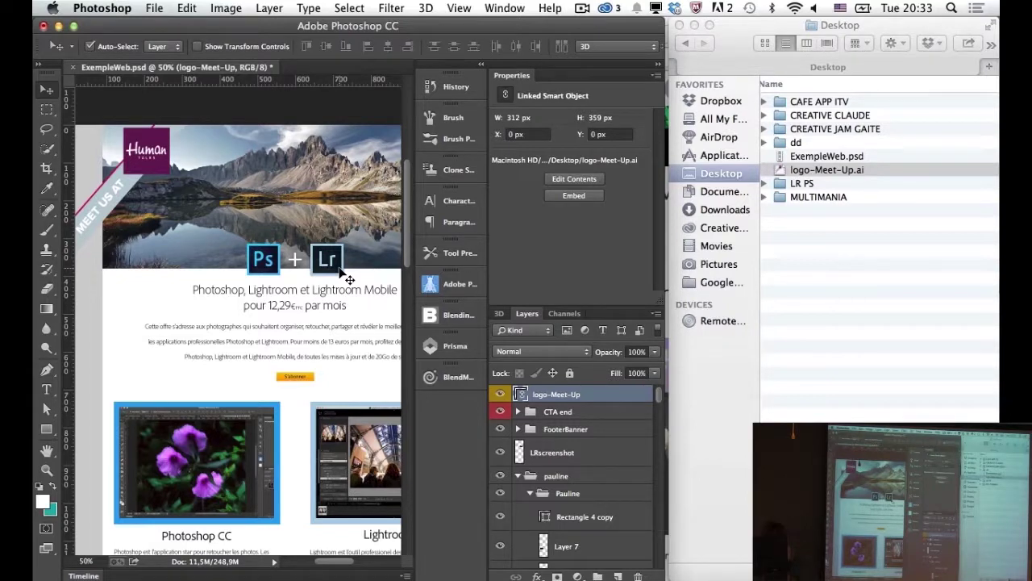
pyautogui.click(157, 7)
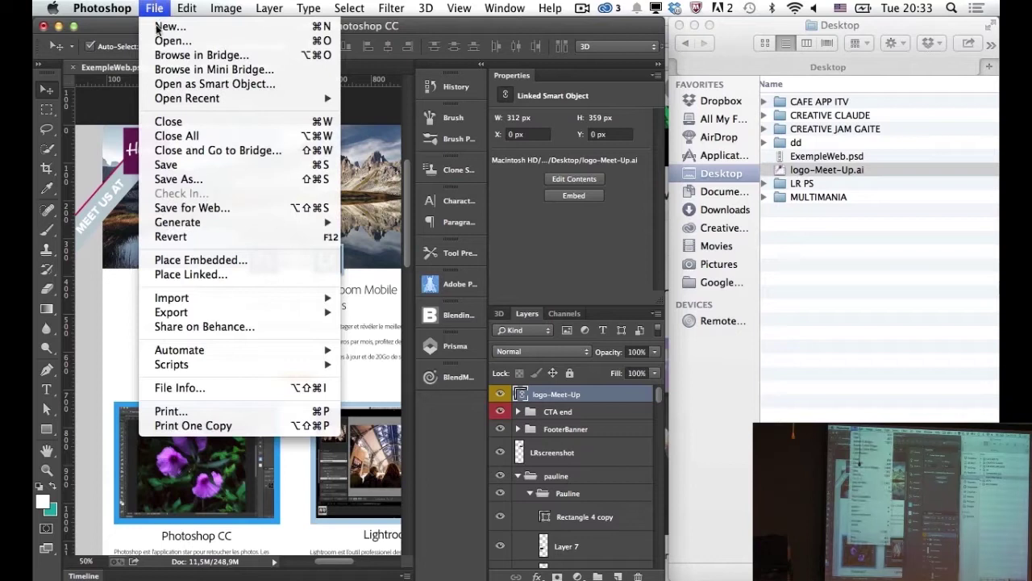
pyautogui.moveTo(178, 222)
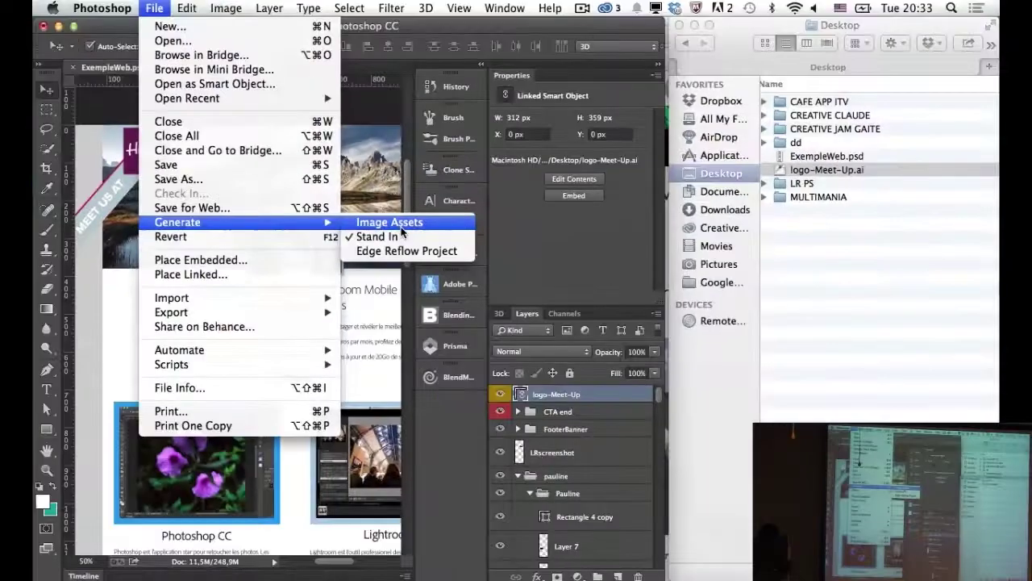
# Step: Select the Ps icon's layer from the canvas and rename it photoshopIcon.png
pyautogui.click(381, 229)
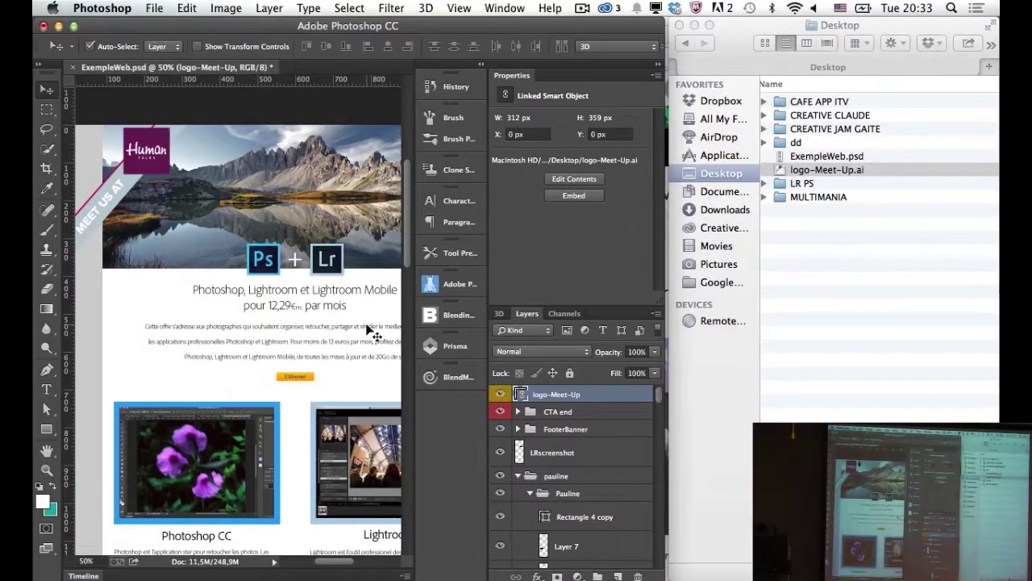
pyautogui.click(340, 269)
pyautogui.click(266, 273)
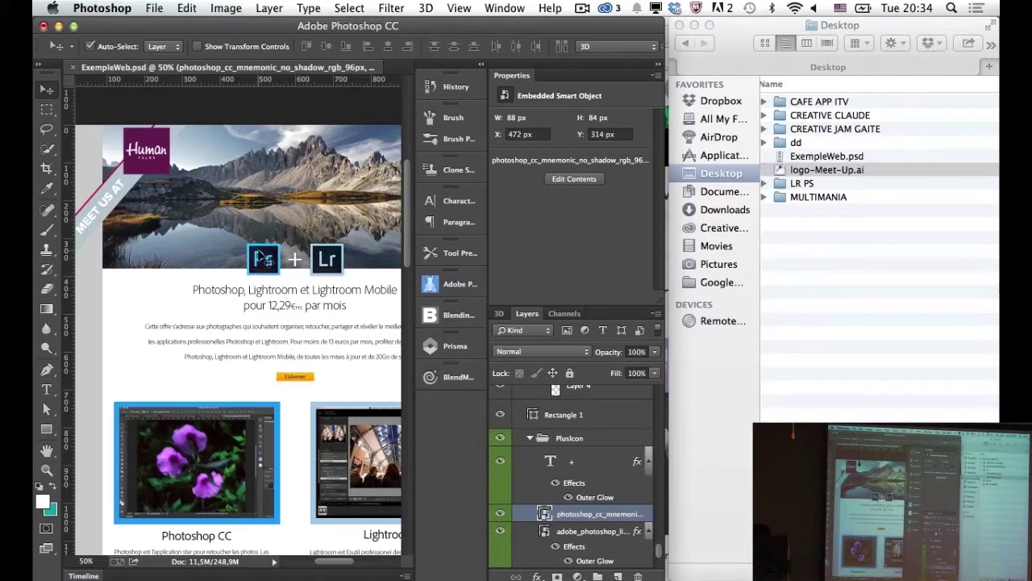
pyautogui.click(501, 513)
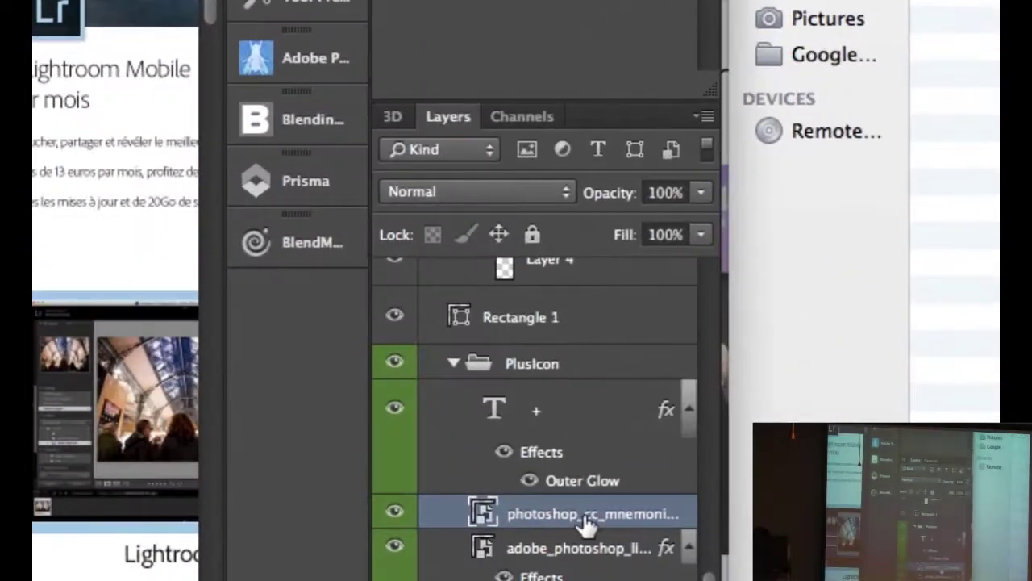
pyautogui.doubleClick(587, 517)
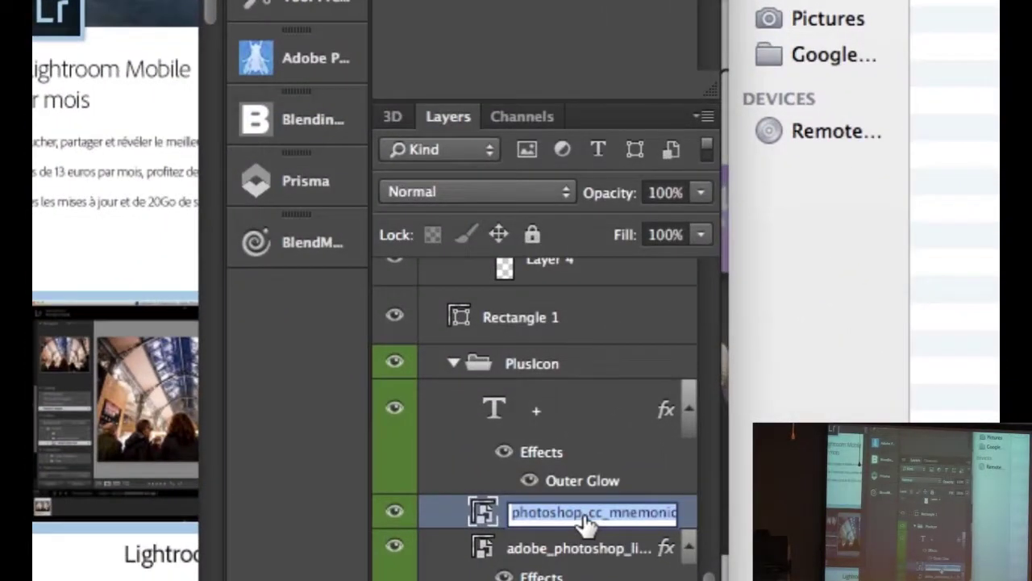
pyautogui.write('photoshopIcon.png')
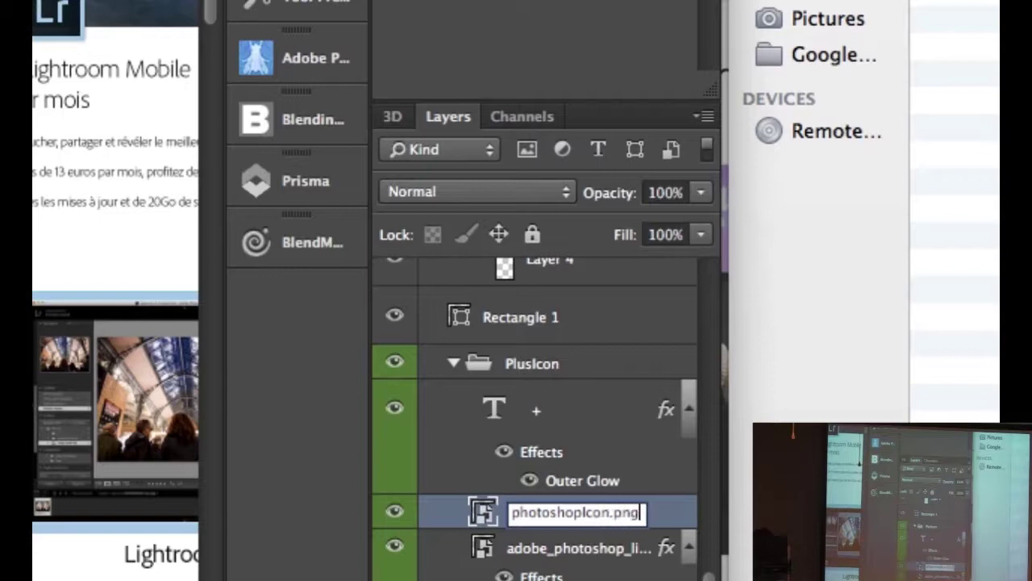
pyautogui.press('Return')
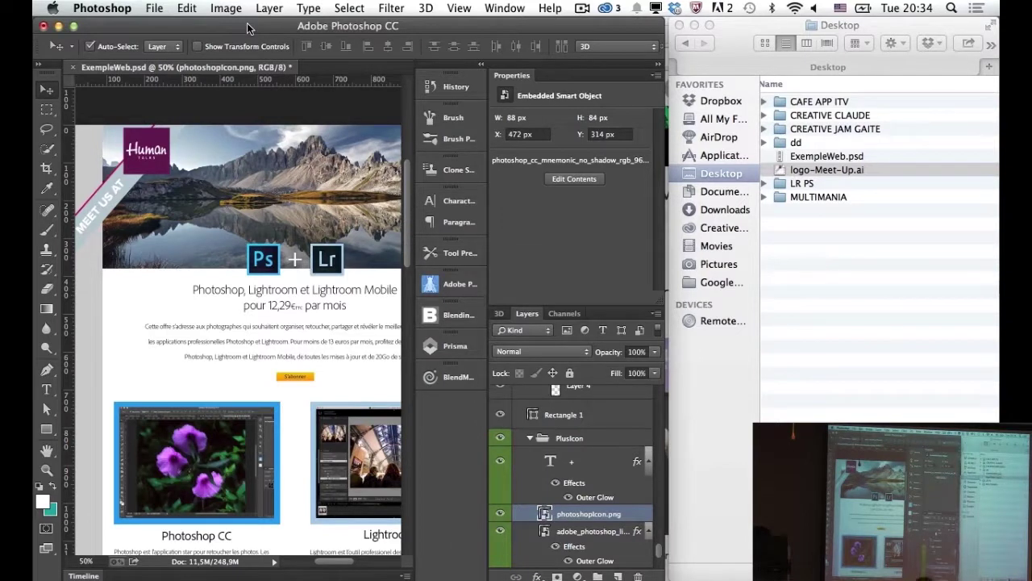
pyautogui.click(150, 8)
pyautogui.moveTo(178, 222)
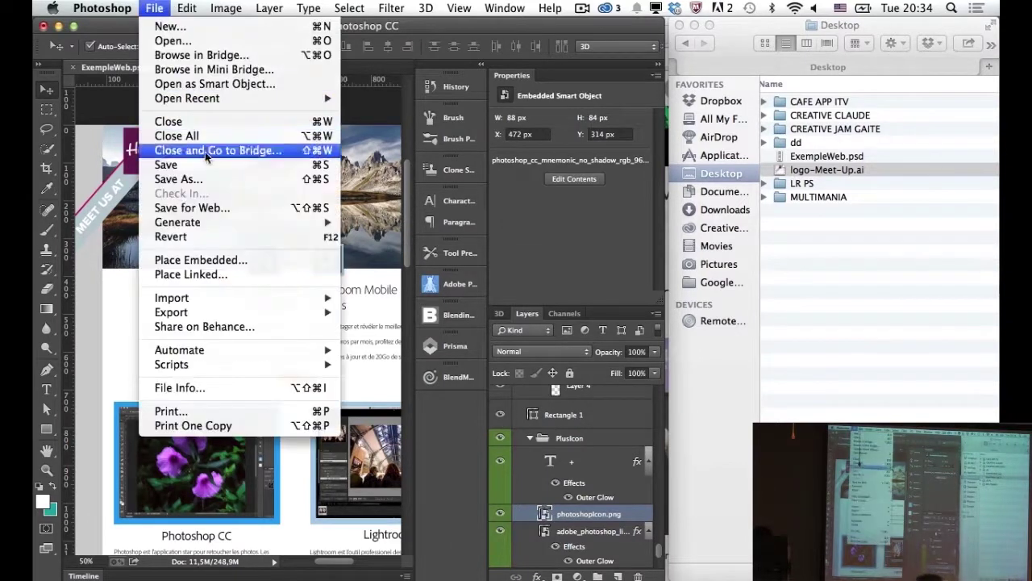
# Step: Re-confirm the photoshopIcon.png layer name and open the generated ExempleWeb-assets folder on the Desktop
pyautogui.click(390, 221)
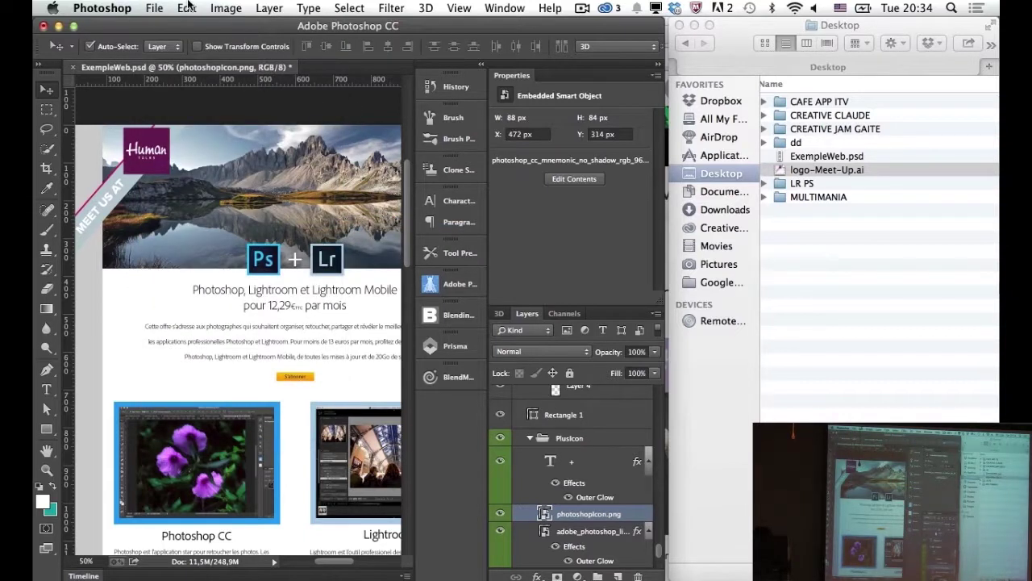
pyautogui.click(155, 9)
pyautogui.moveTo(178, 222)
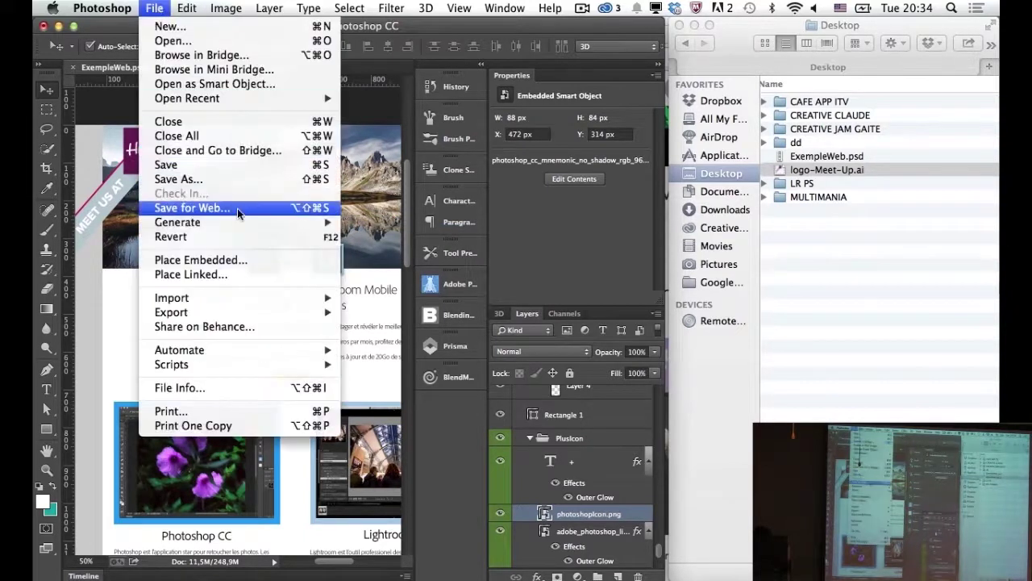
pyautogui.click(774, 358)
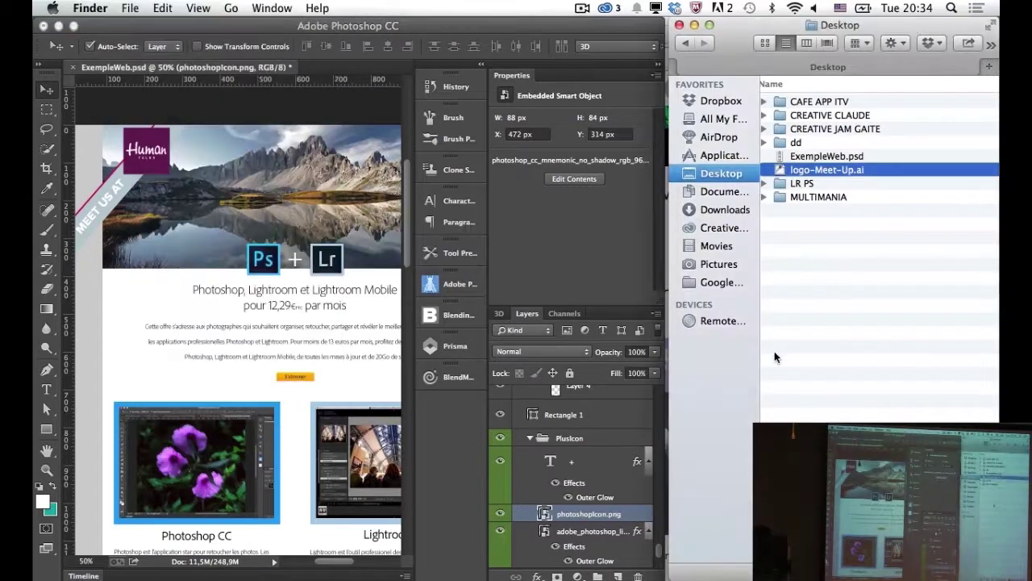
pyautogui.click(608, 521)
pyautogui.doubleClick(607, 513)
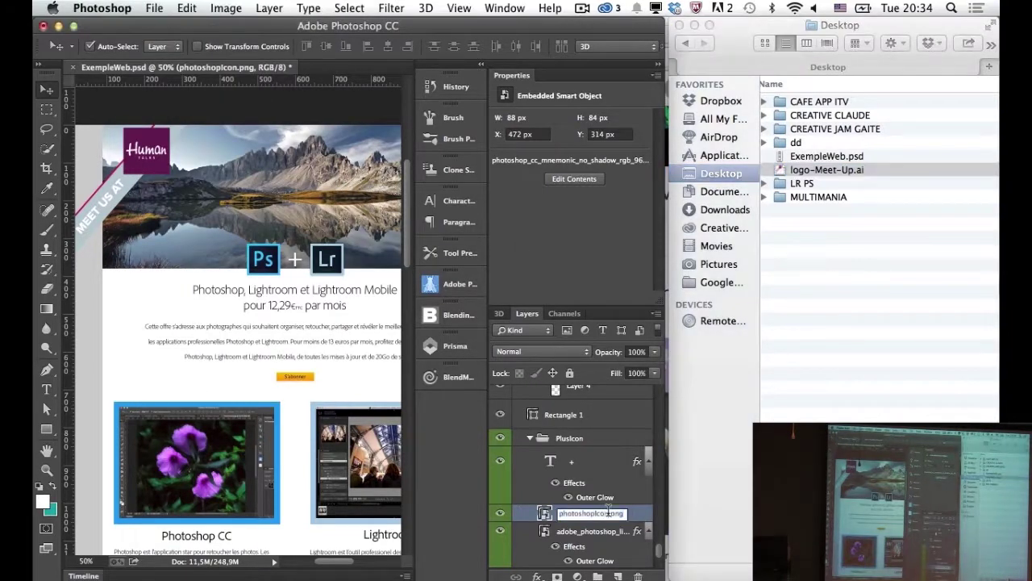
pyautogui.write('d')
pyautogui.press('Return')
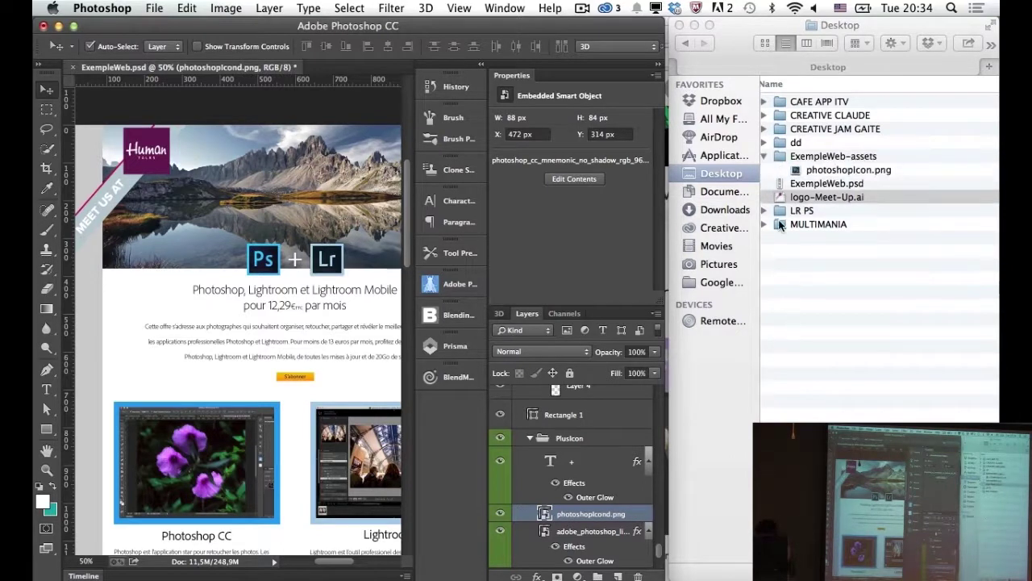
pyautogui.click(812, 162)
pyautogui.doubleClick(812, 157)
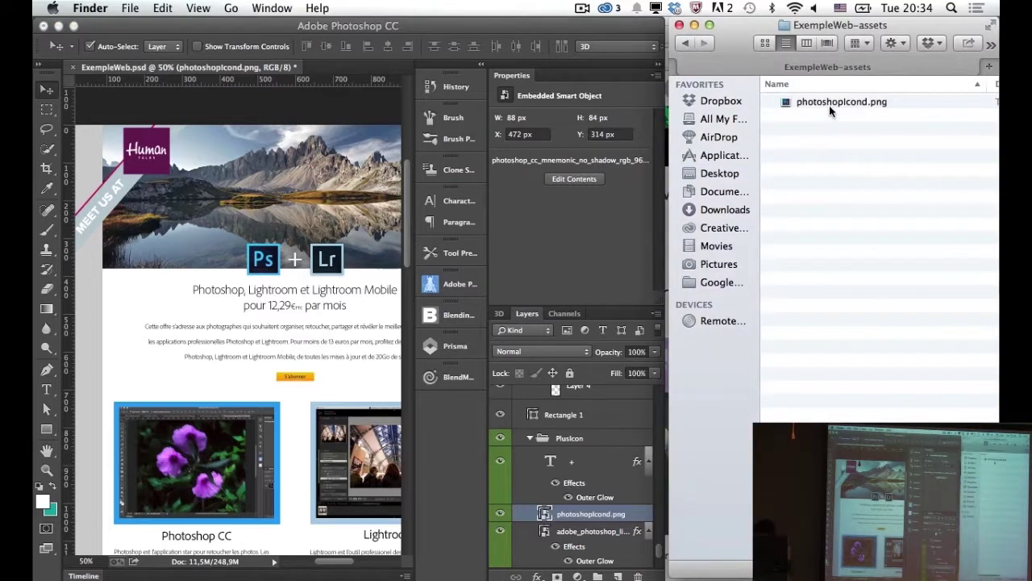
# Step: Show ExempleWeb-assets as large icons so the photoshopIcond.png thumbnail is visible
pyautogui.click(765, 43)
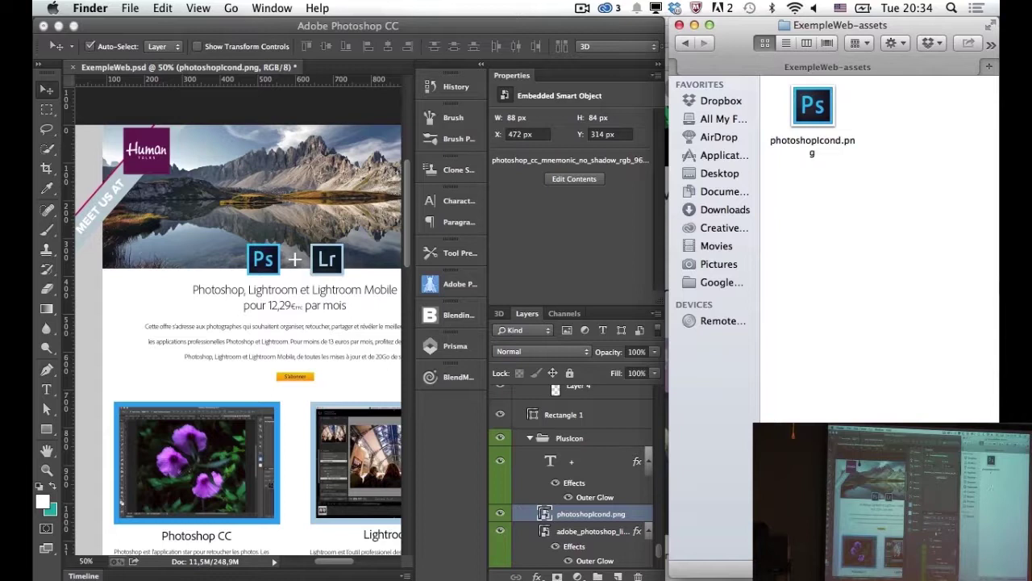
pyautogui.scroll(5, 879, 342)
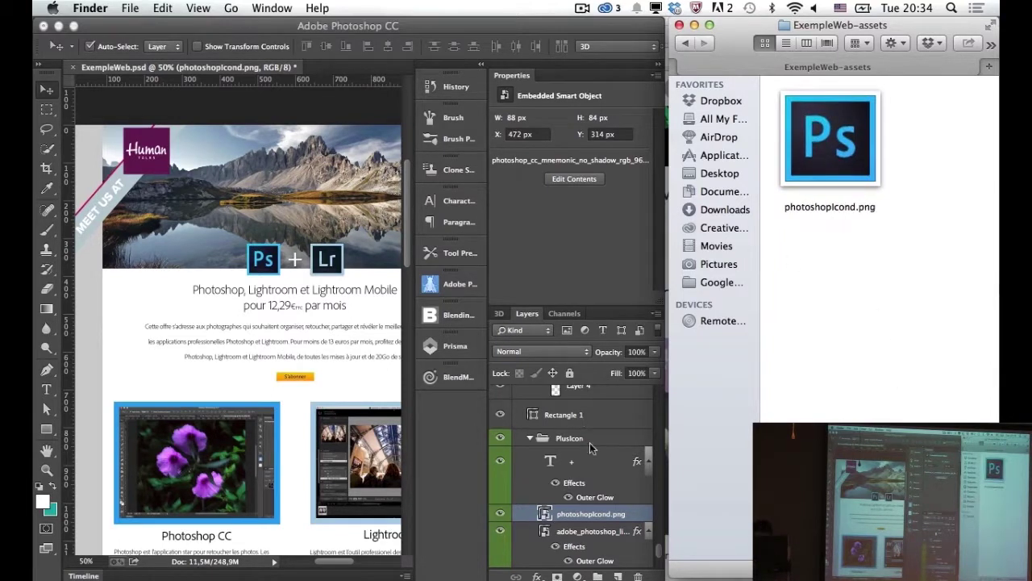
pyautogui.click(575, 519)
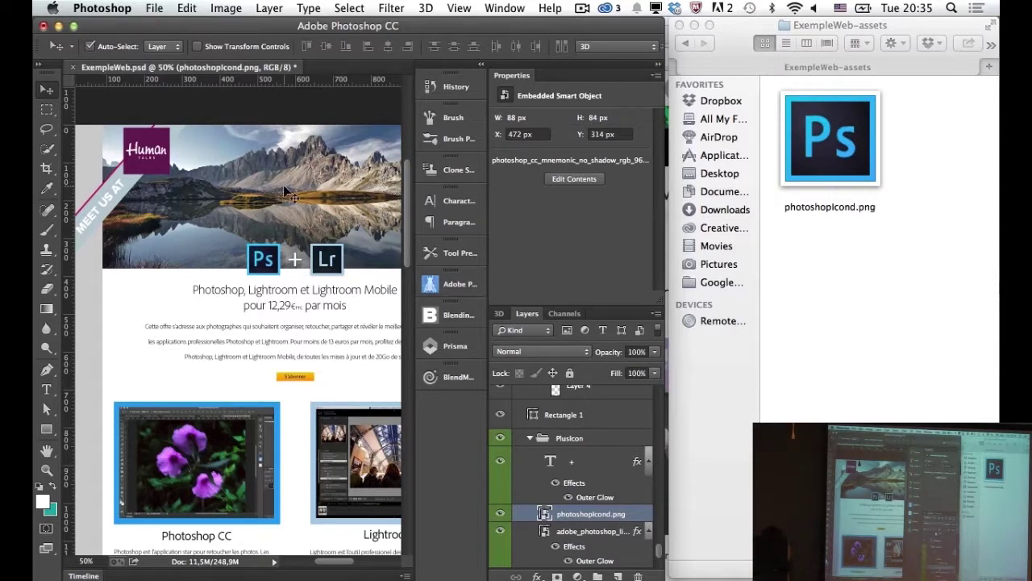
# Step: Rename the mountain banner layer HEroMontagne to HEroMontagne.jpg
pyautogui.click(292, 196)
pyautogui.scroll(-2, 557, 520)
pyautogui.doubleClick(565, 496)
pyautogui.click(582, 495)
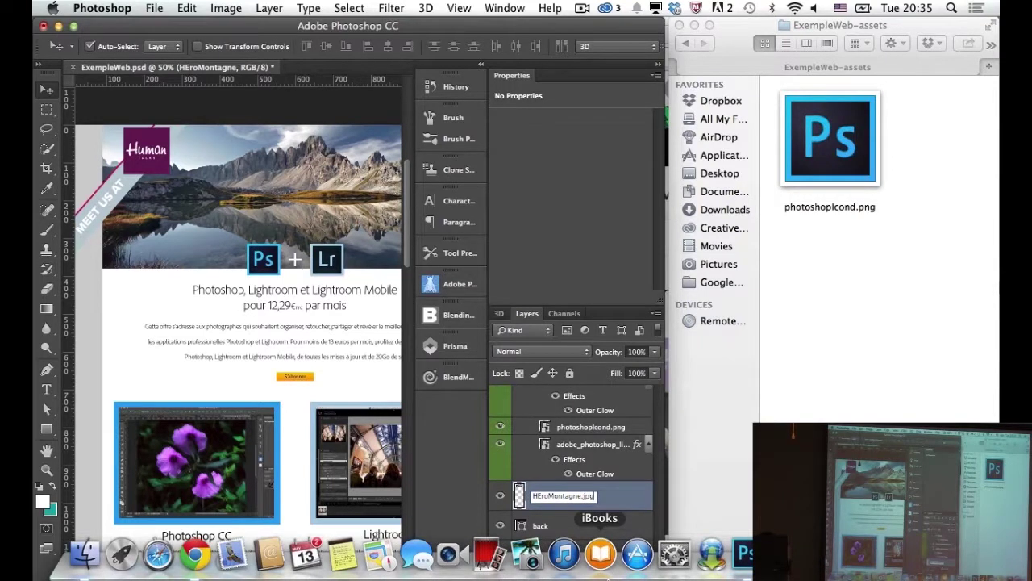
pyautogui.press('Return')
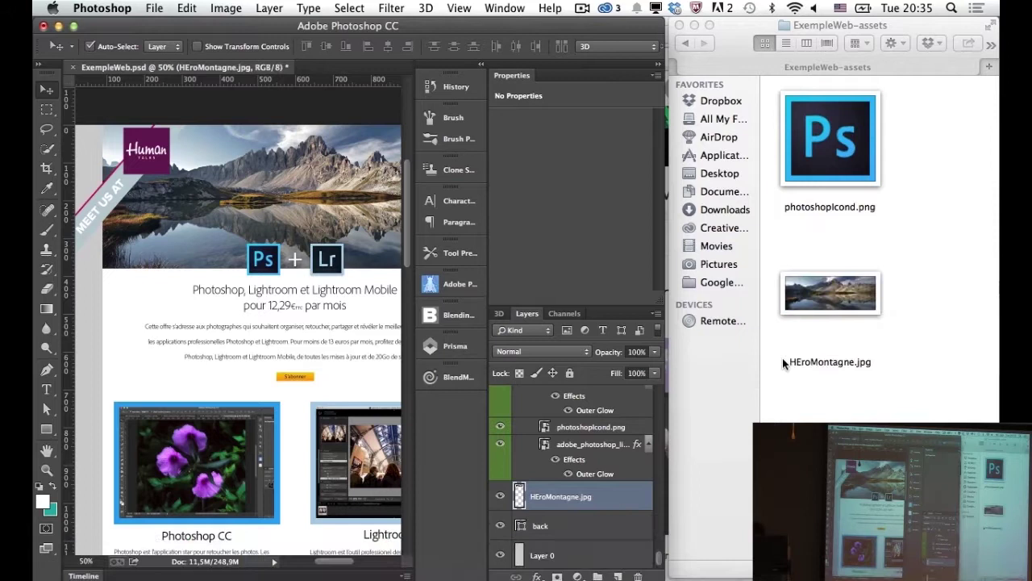
# Step: Quick Look the generated HEroMontagne.jpg in the ExempleWeb-assets folder
pyautogui.click(832, 289)
pyautogui.press('space')
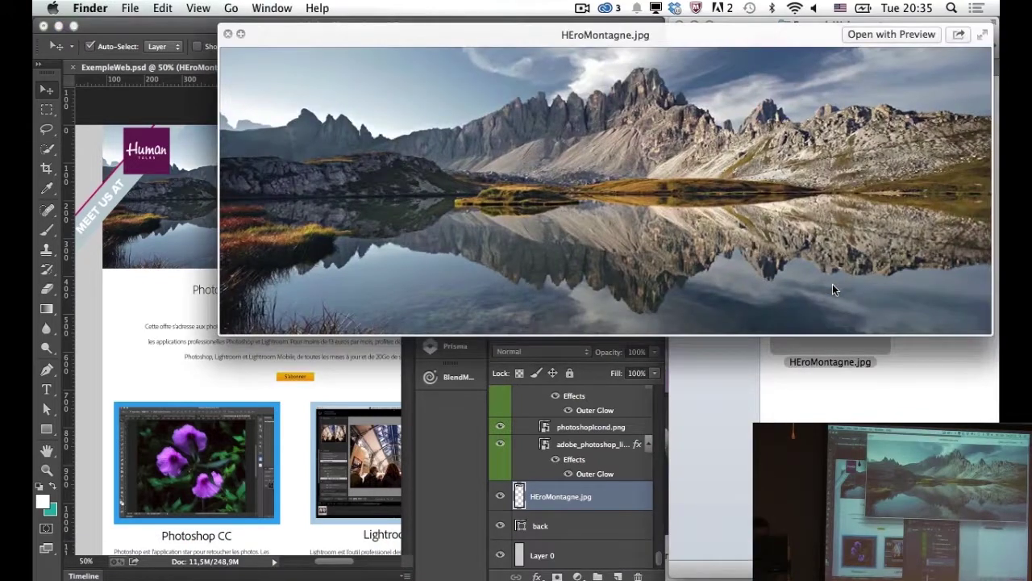
pyautogui.press('space')
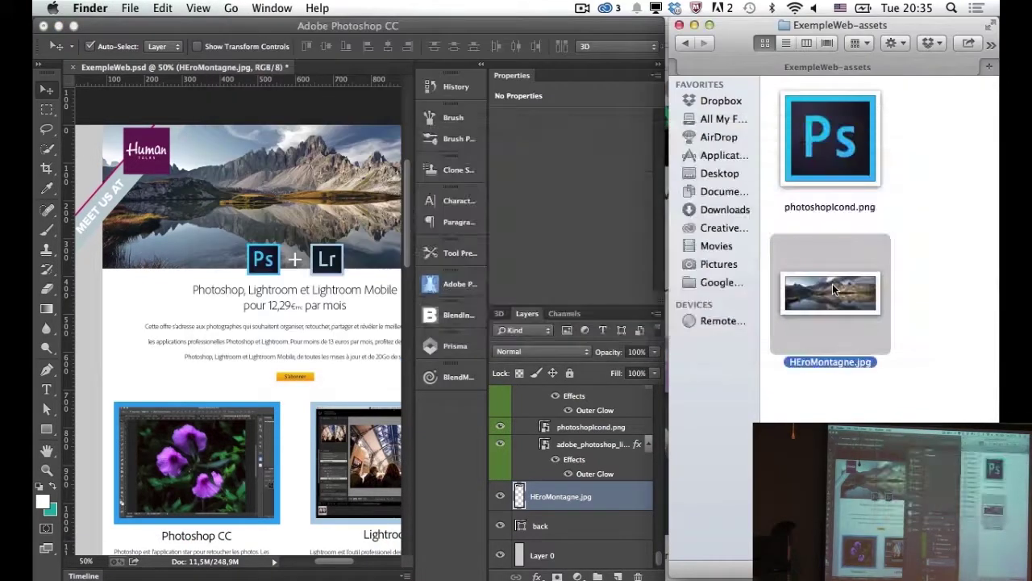
pyautogui.click(319, 182)
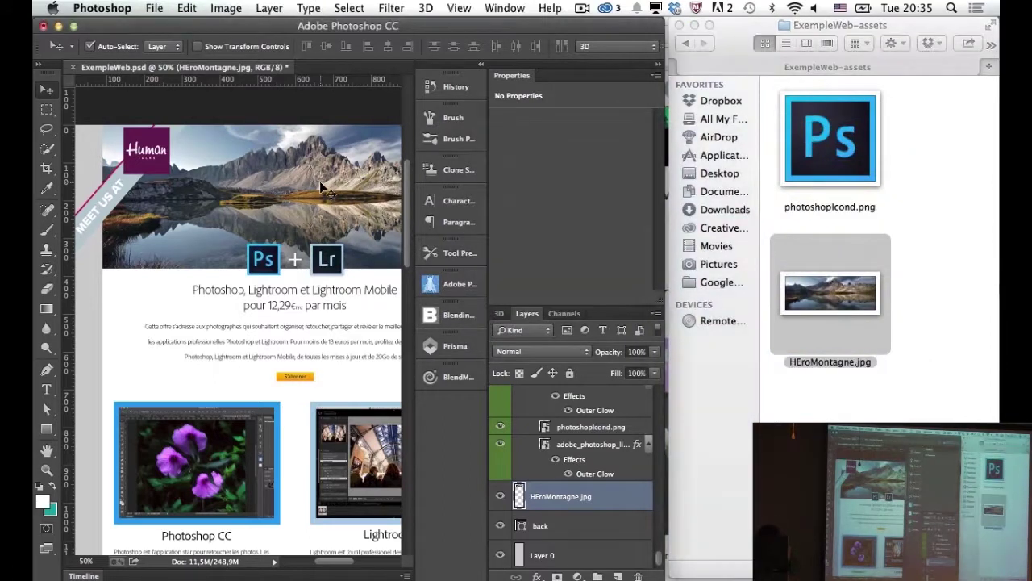
# Step: Paint a teal test zigzag across the mountain header with the Brush tool
pyautogui.click(46, 230)
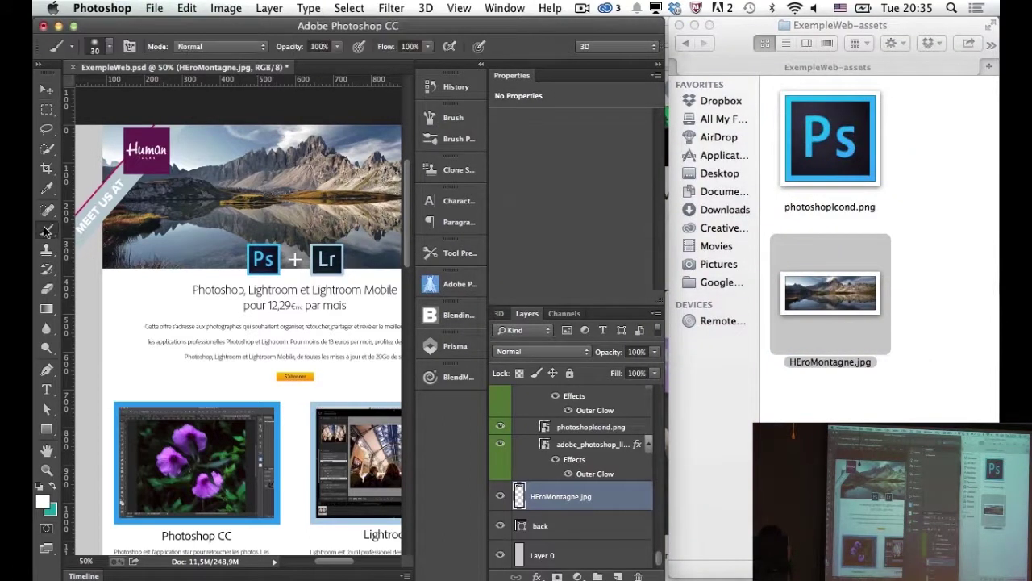
pyautogui.click(46, 470)
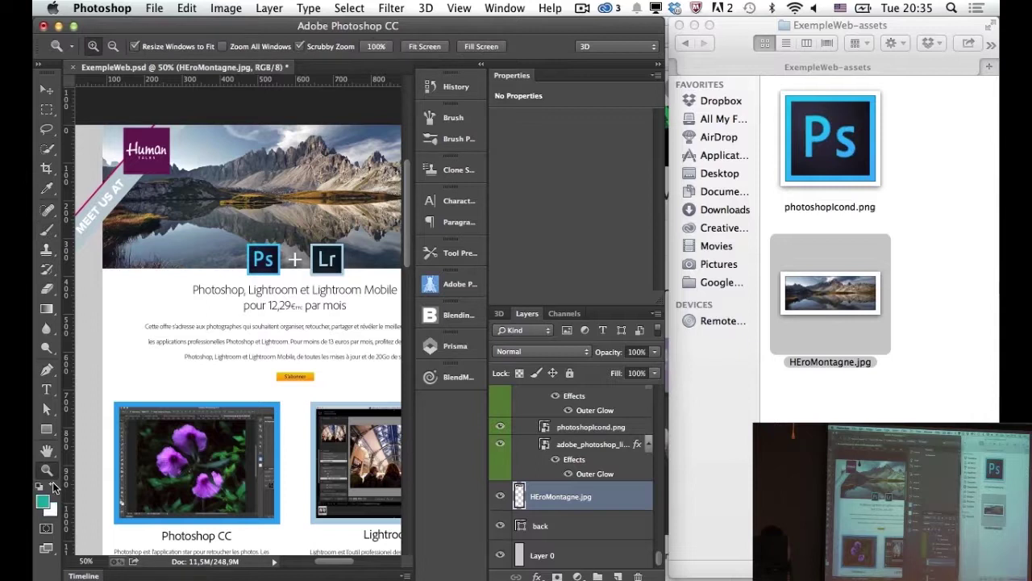
pyautogui.click(47, 229)
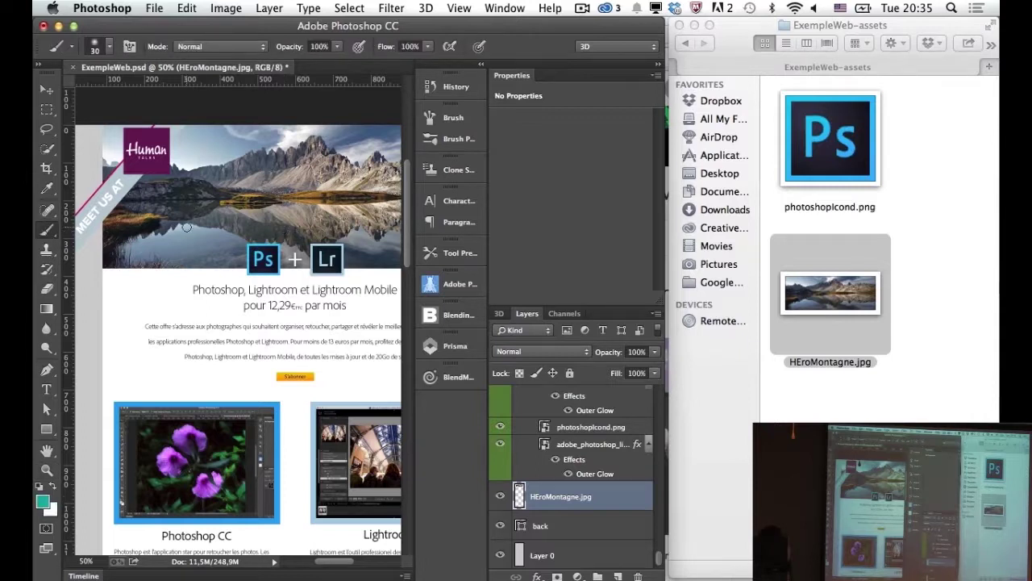
pyautogui.moveTo(187, 227); pyautogui.dragTo(386, 197)
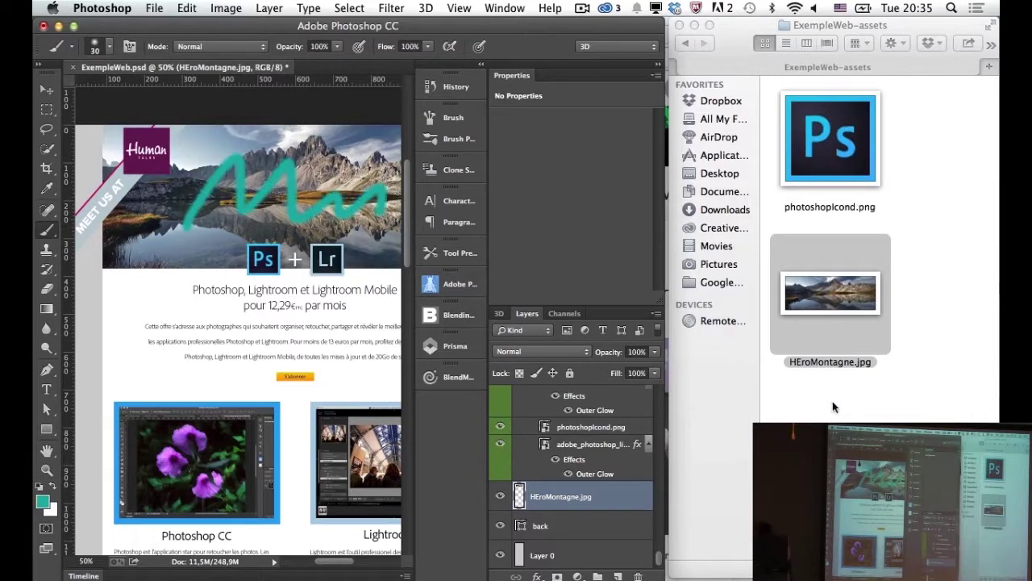
# Step: Preview the updated HEroMontagne.jpg in Quick Look, then undo the teal stroke
pyautogui.click(843, 315)
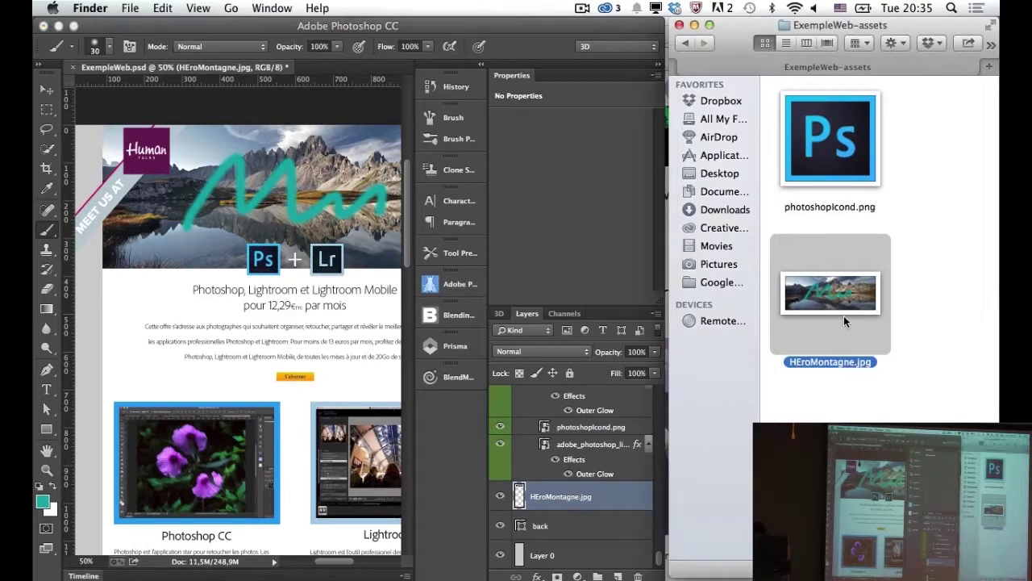
pyautogui.press('space')
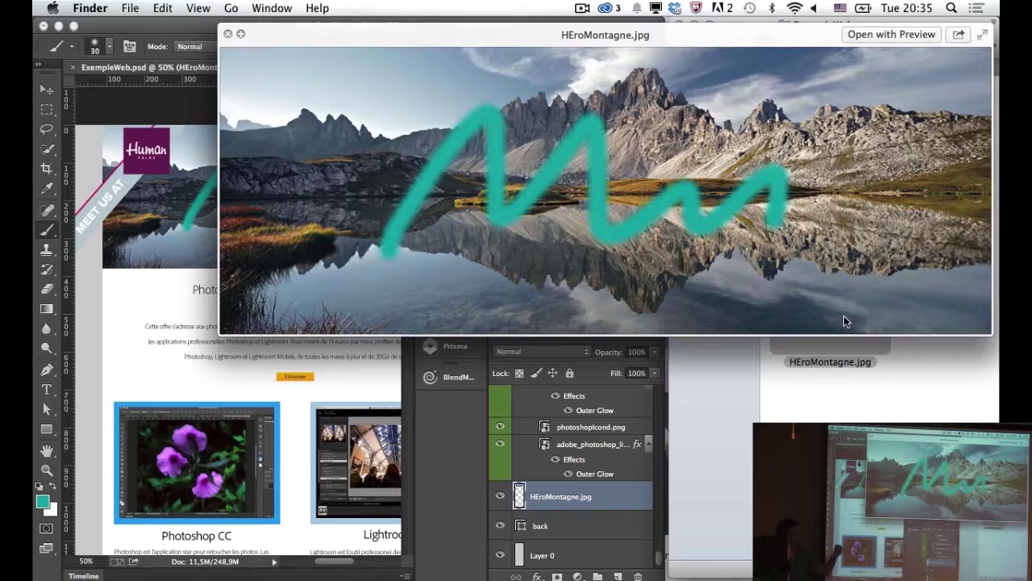
pyautogui.press('space')
pyautogui.click(239, 228)
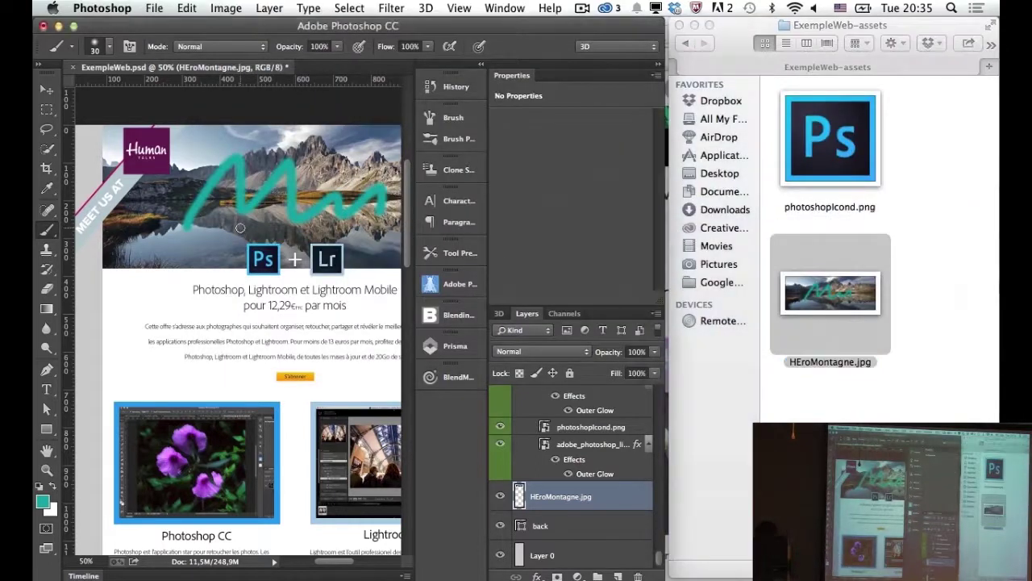
pyautogui.hotkey('ctrl', 'z')
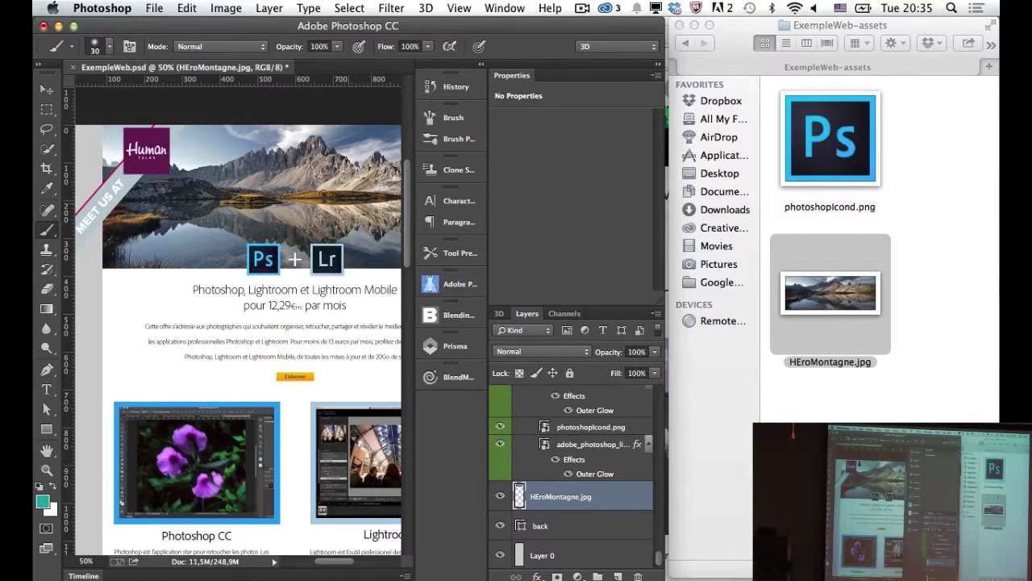
pyautogui.press('c')
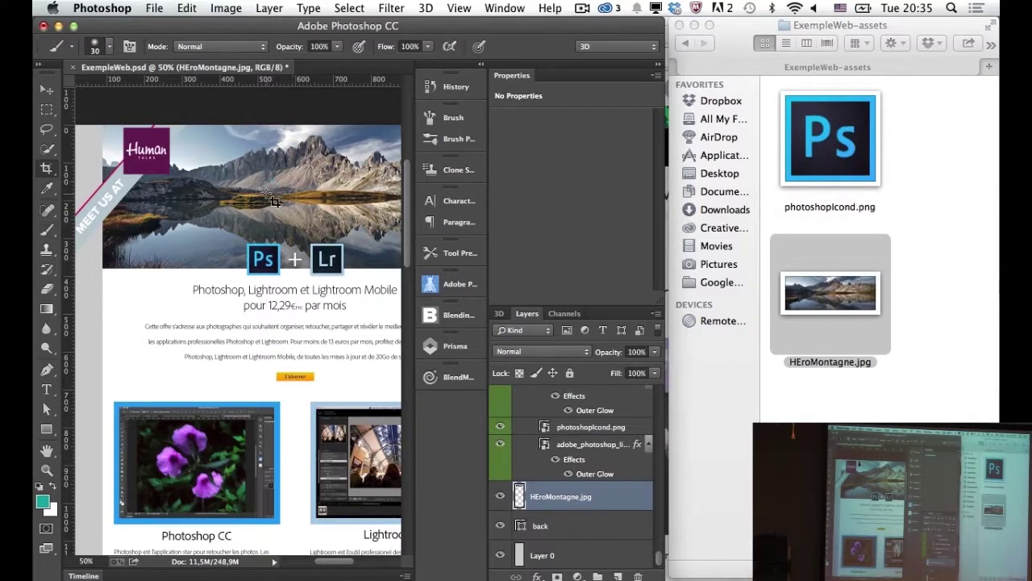
pyautogui.click(47, 89)
# Step: Dismiss the crop without cropping and rename the mountain layer to HEroMontagne.jpg10%
pyautogui.click(462, 223)
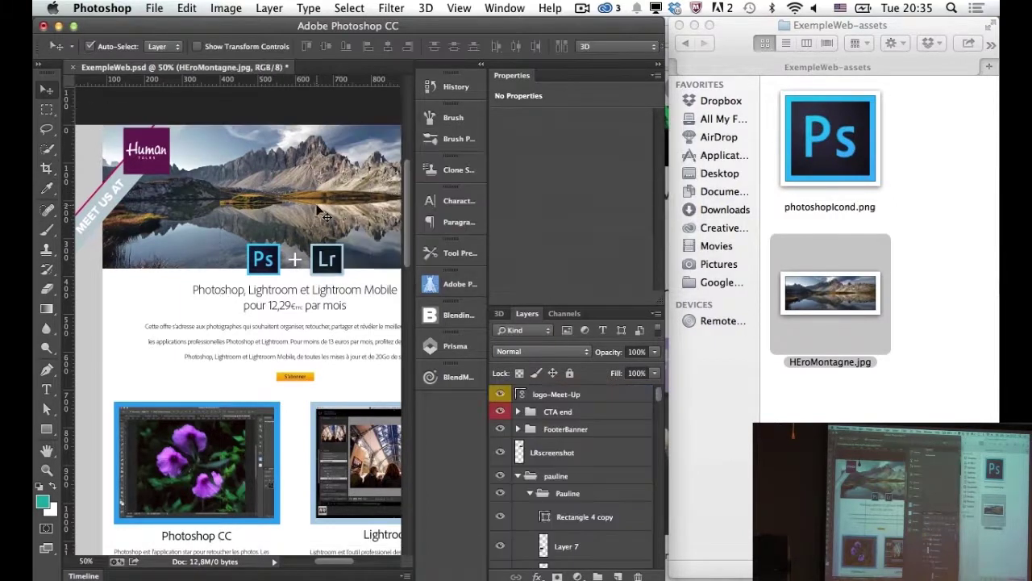
pyautogui.doubleClick(587, 555)
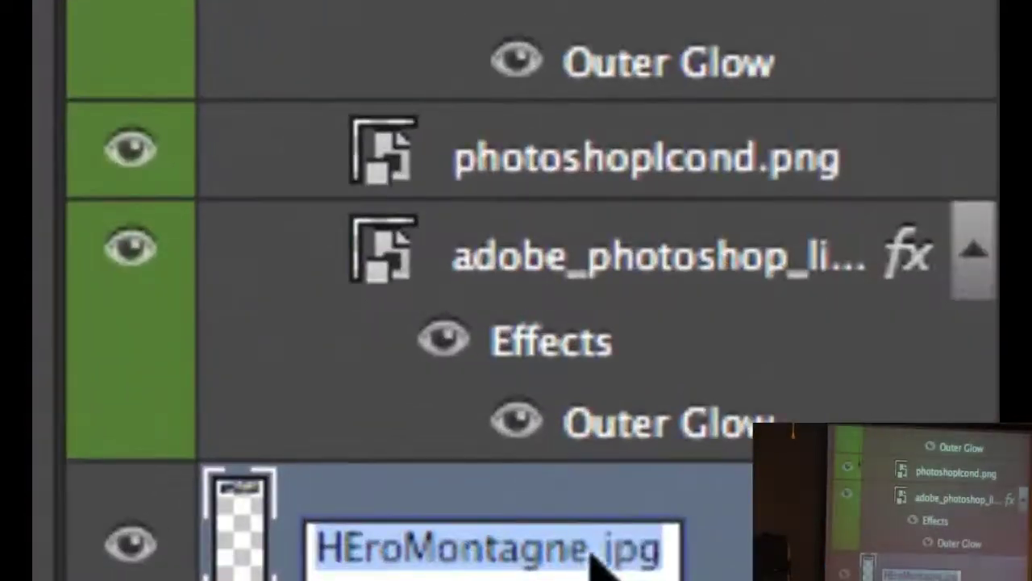
pyautogui.click(603, 553)
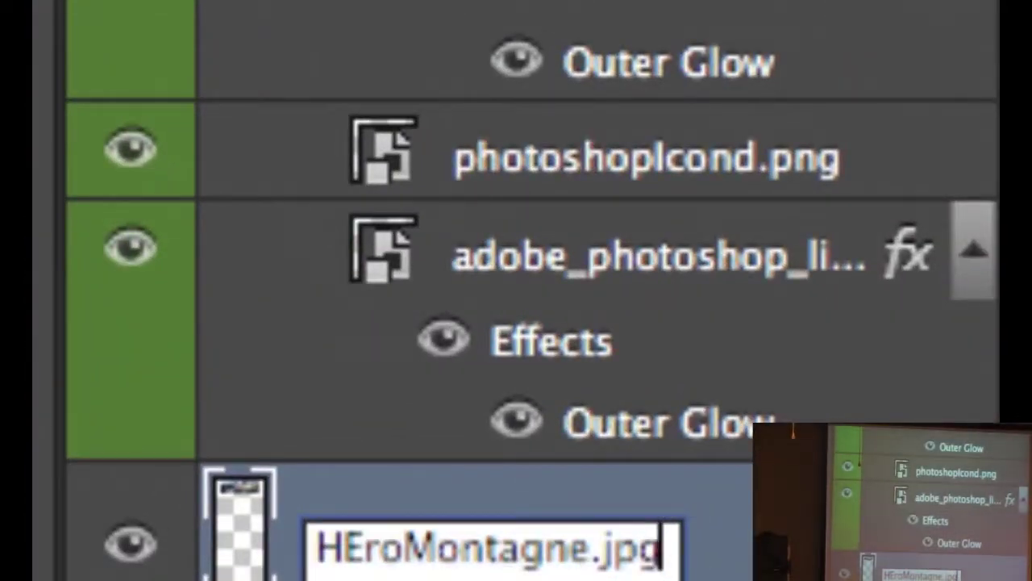
pyautogui.write('10')
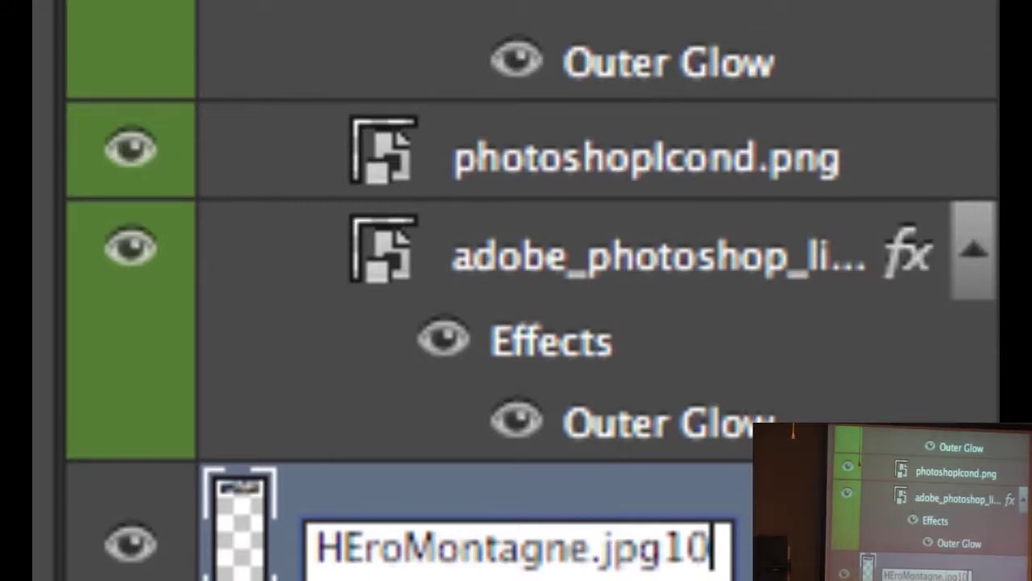
pyautogui.write('%')
pyautogui.press('Return')
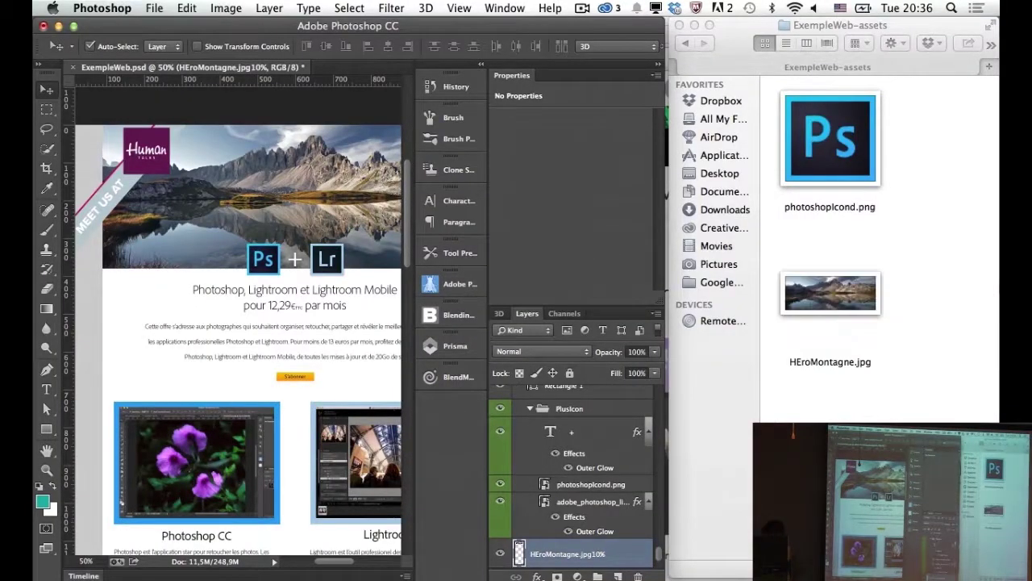
# Step: Preview the re-exported low-quality HEroMontagne.jpg in Quick Look
pyautogui.click(818, 269)
pyautogui.press('space')
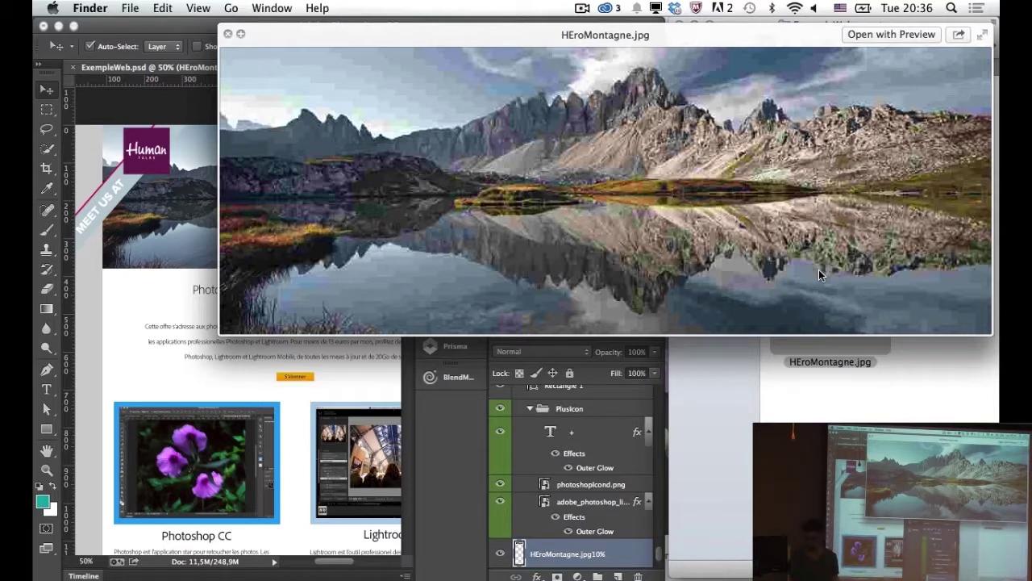
pyautogui.press('space')
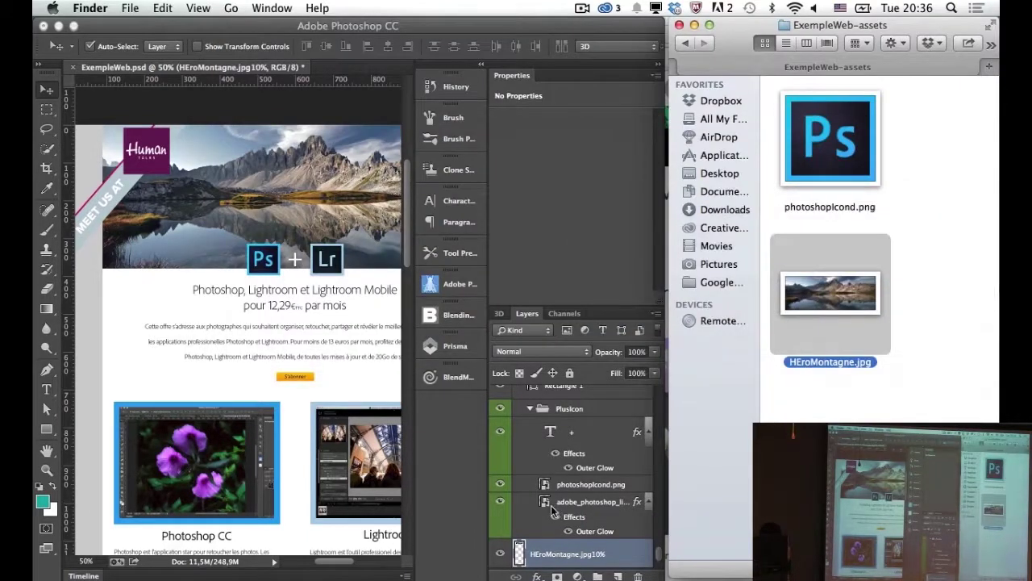
pyautogui.click(203, 274)
pyautogui.scroll(-3, 317, 316)
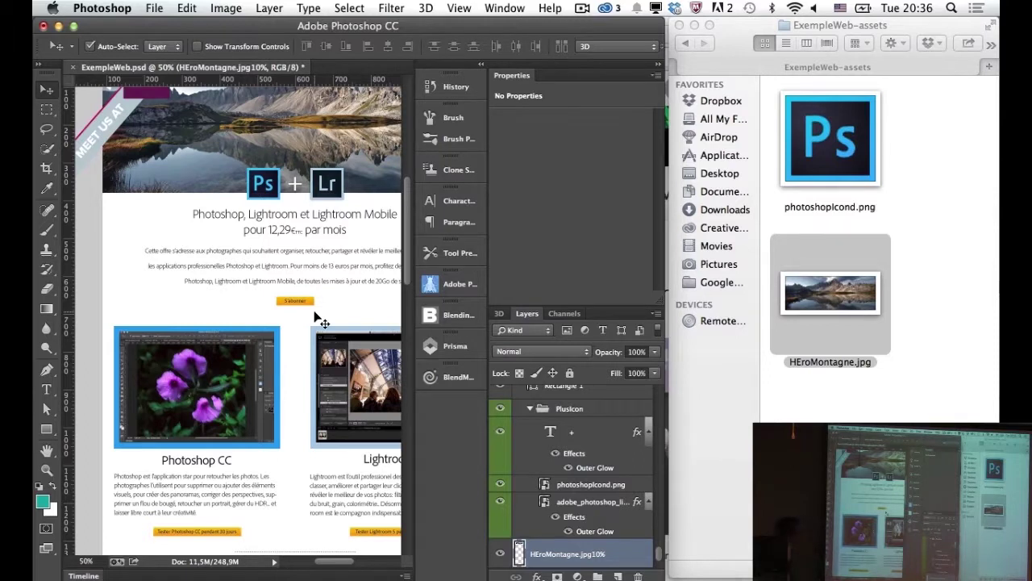
# Step: Select the S'abonner button's CTA group, briefly checking its Composite Path copy 8 layer
pyautogui.click(309, 302)
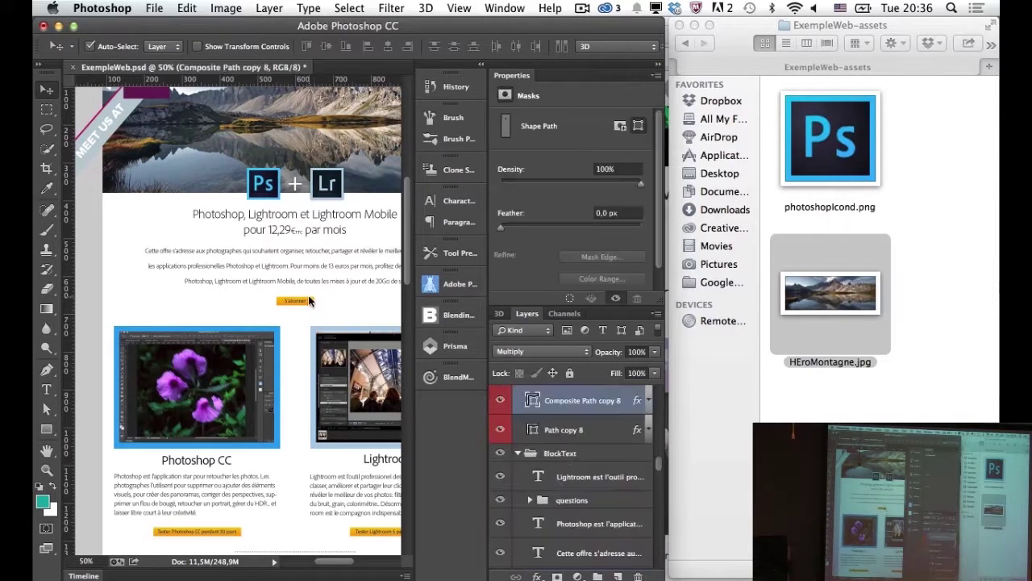
pyautogui.scroll(2, 513, 415)
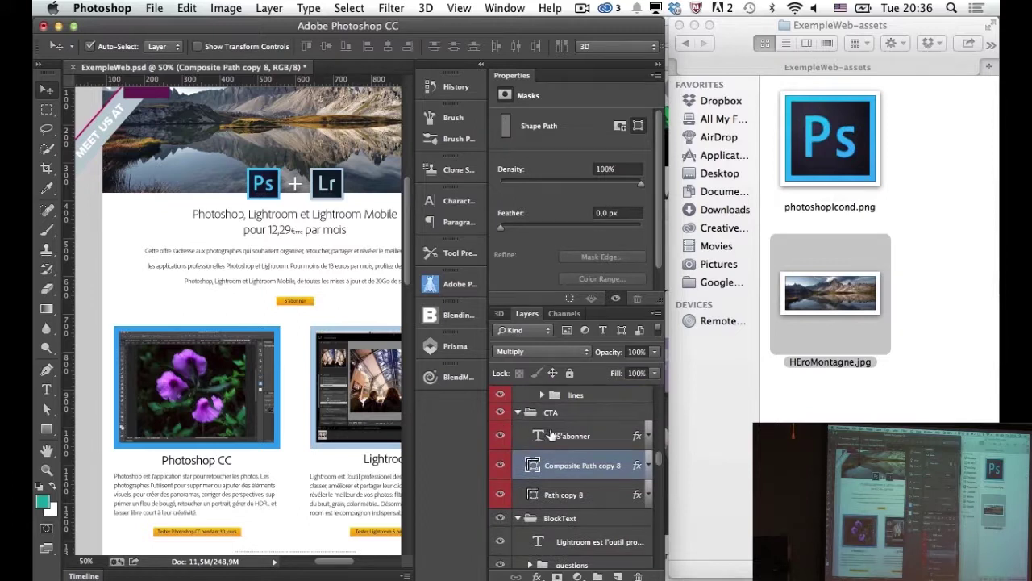
pyautogui.click(556, 415)
pyautogui.click(501, 418)
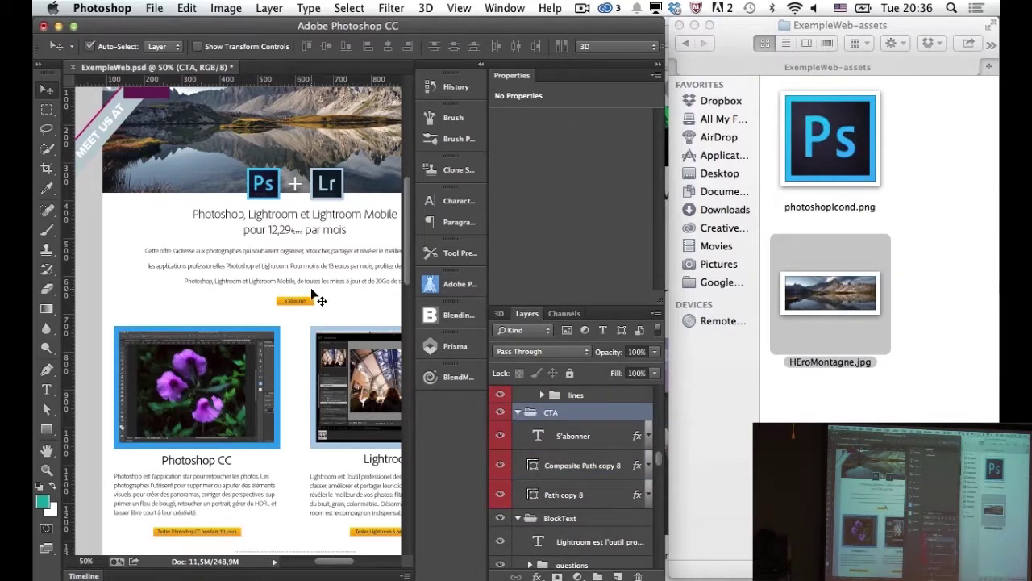
pyautogui.scroll(3, 314, 297)
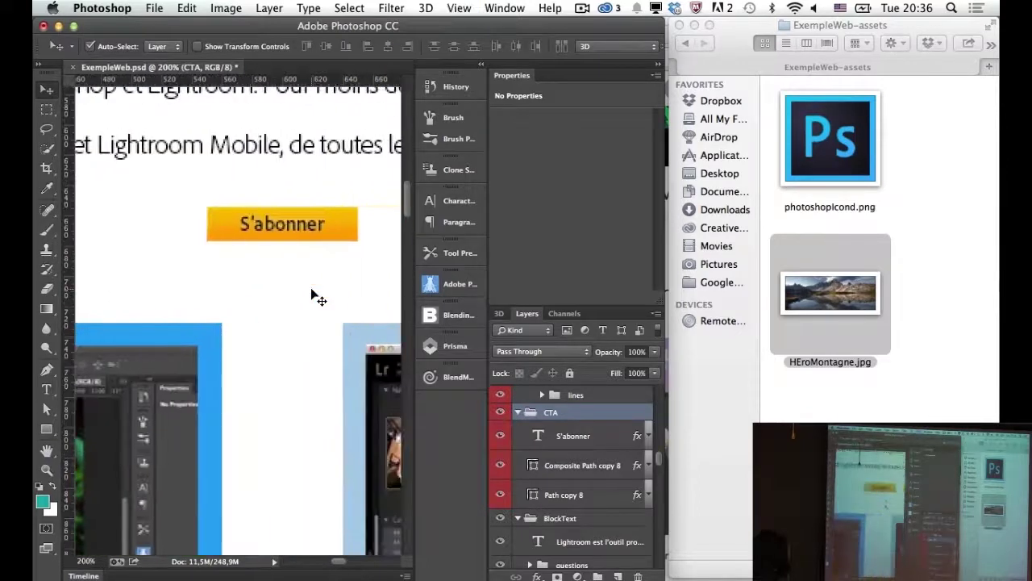
pyautogui.click(551, 470)
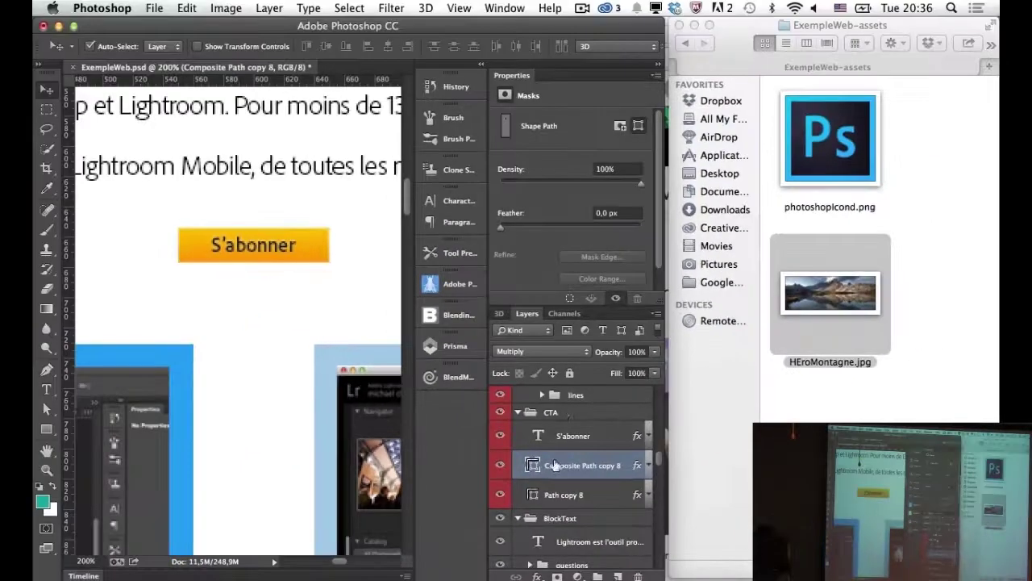
pyautogui.click(549, 414)
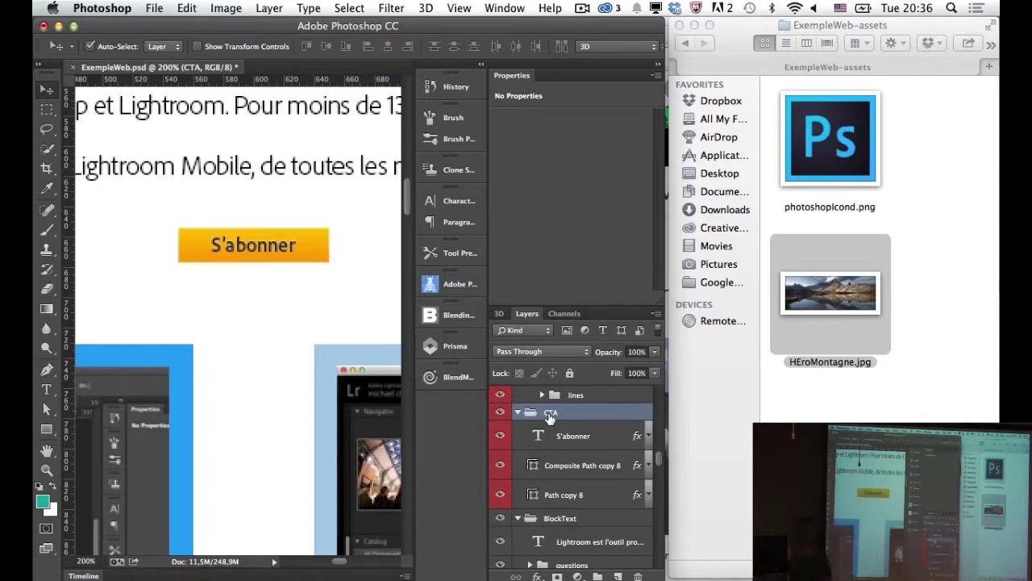
# Step: Rename the CTA group to 'CTA.png, 800% CTAHigh.png'
pyautogui.doubleClick(550, 414)
pyautogui.write('.png, 800% CTAHigh.p')
pyautogui.press('Return')
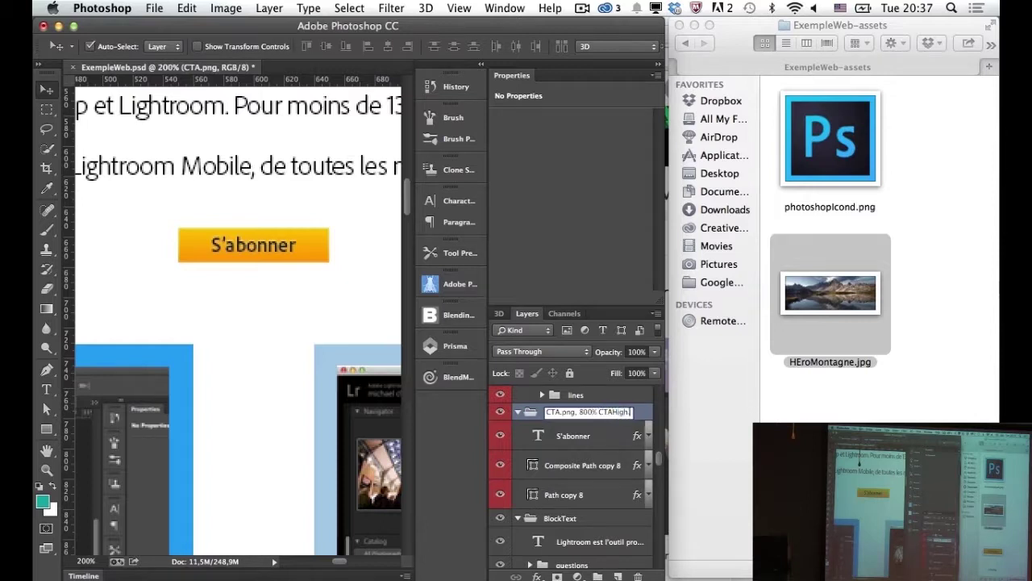
pyautogui.press('Return')
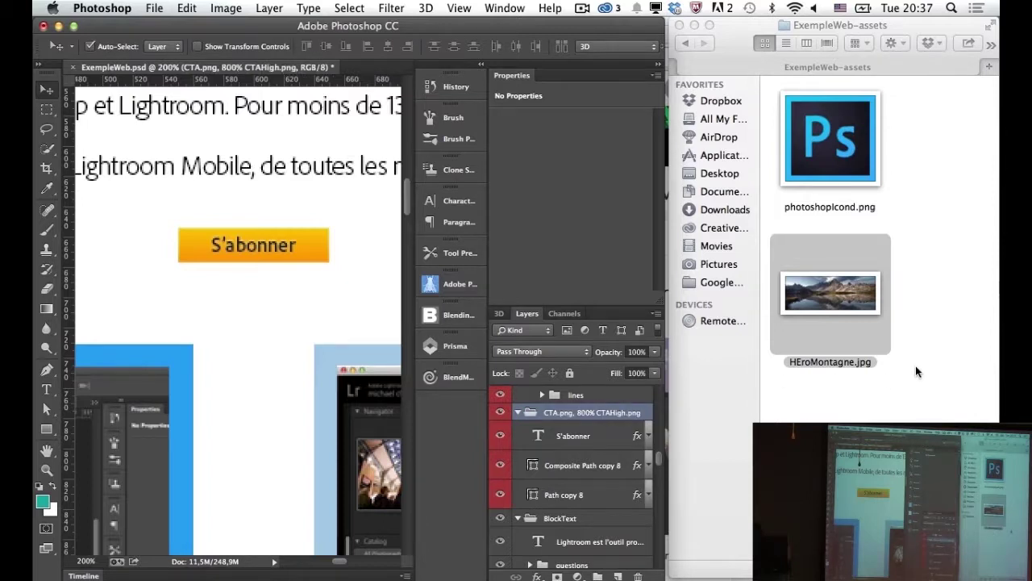
# Step: Preview the exported CTA.png and CTAHigh.png, then view Adobe Photoshop's GitHub page in Chrome
pyautogui.click(835, 416)
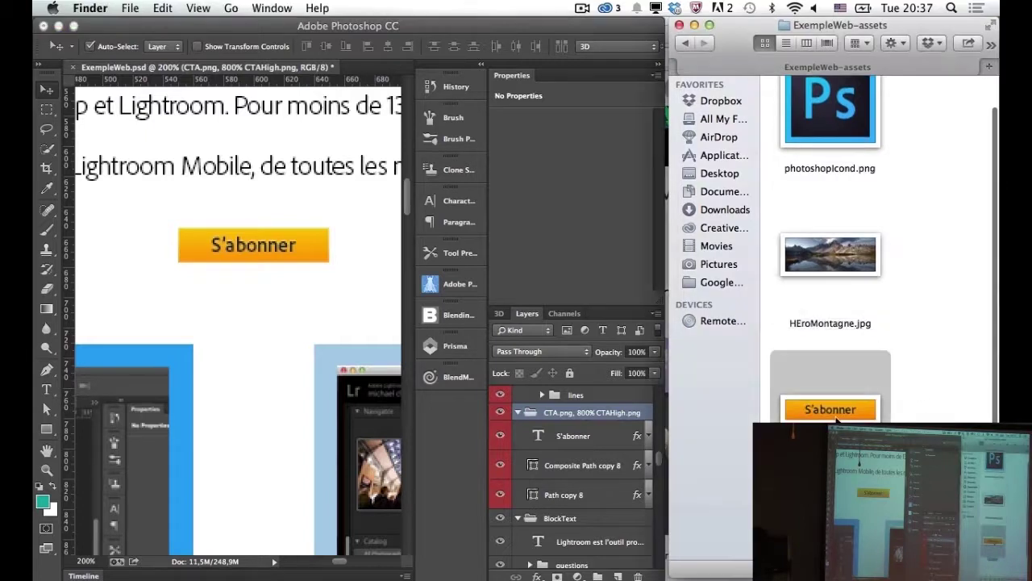
pyautogui.press('space')
pyautogui.press('Down')
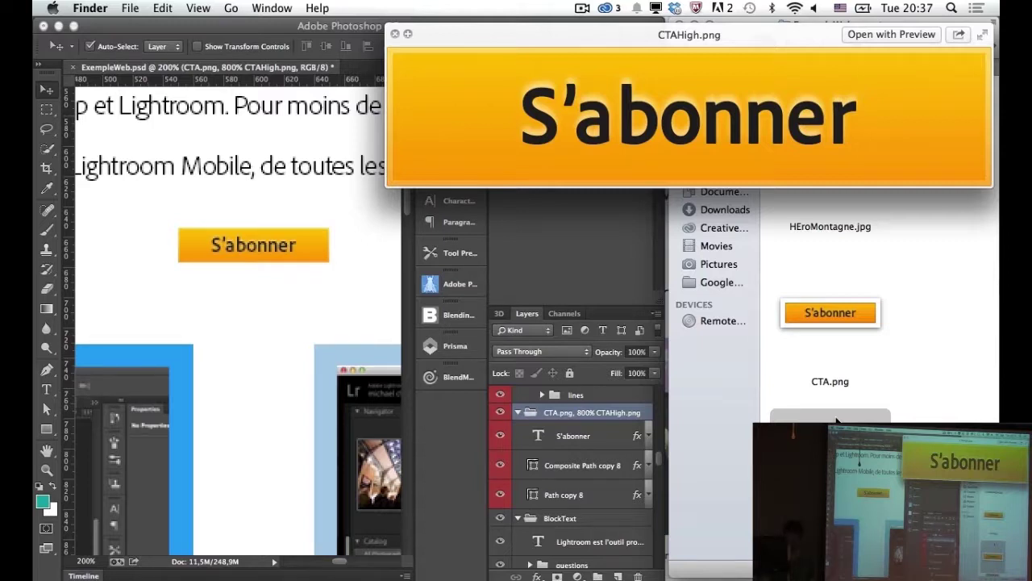
pyautogui.press('space')
pyautogui.click(311, 333)
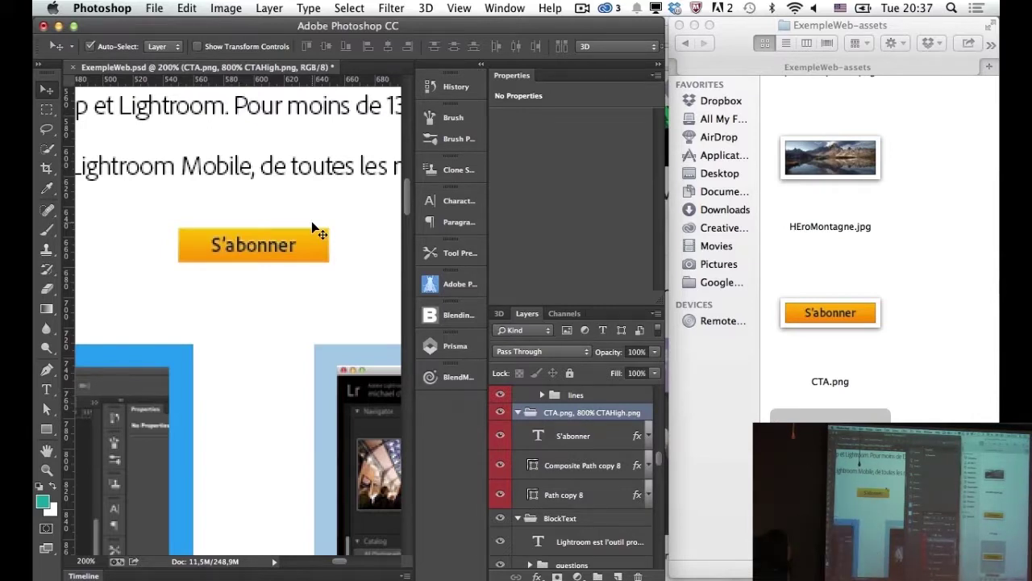
pyautogui.press('super+Tab')
pyautogui.press('super+Tab')
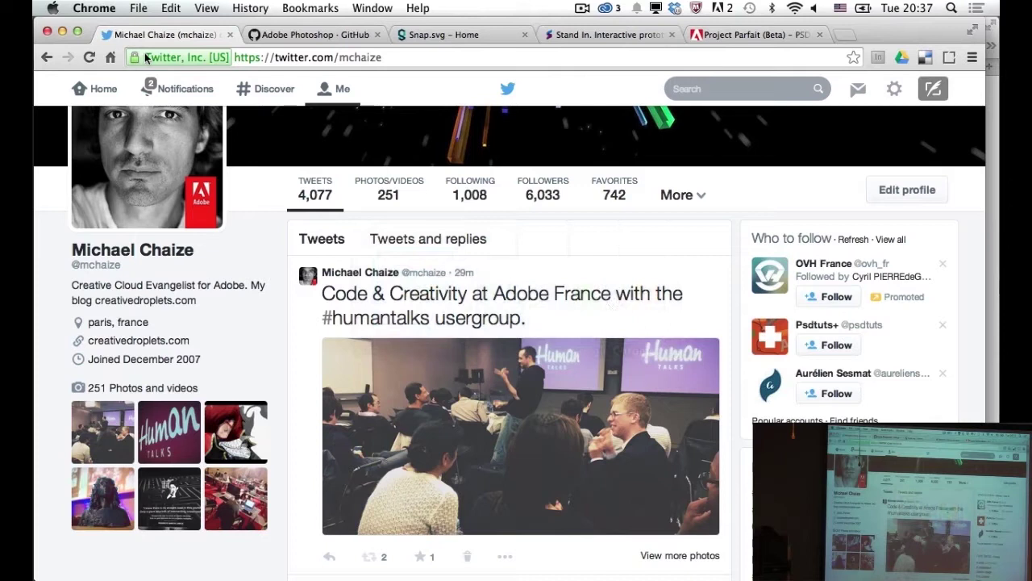
pyautogui.click(306, 34)
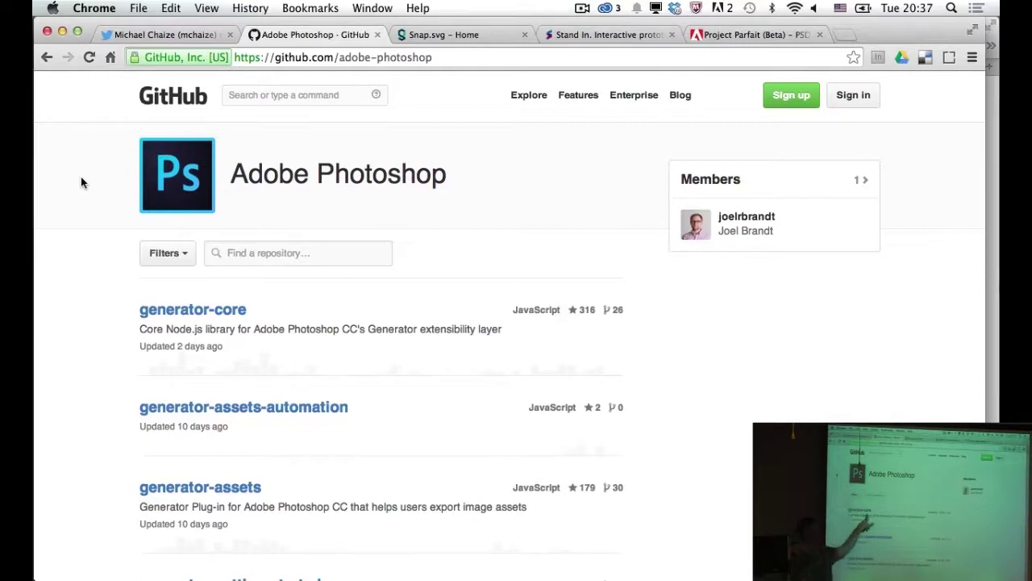
# Step: Browse the adobe-photoshop repository list, then close the Snap.svg tab
pyautogui.scroll(-5, 153, 315)
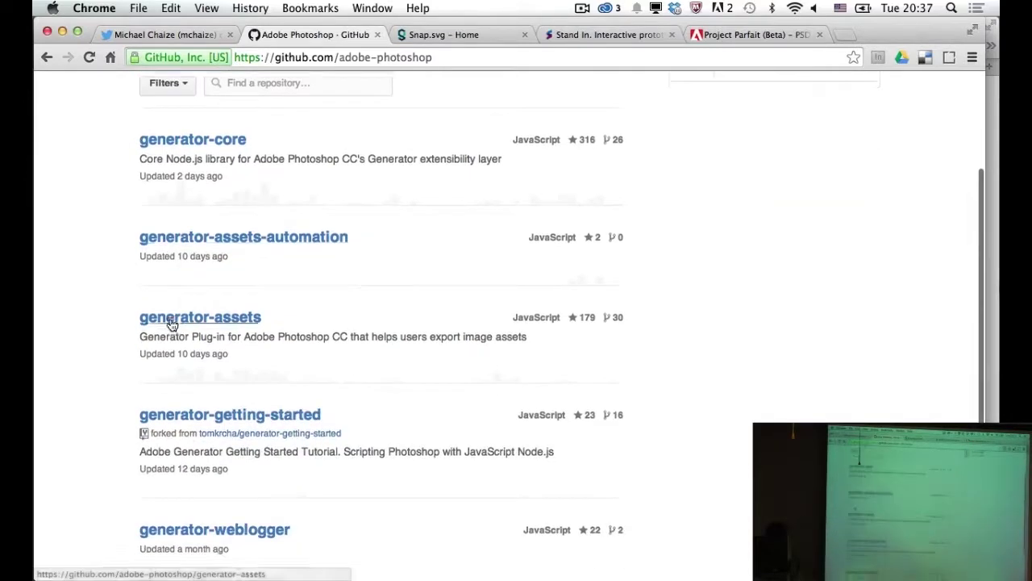
pyautogui.scroll(-3, 171, 322)
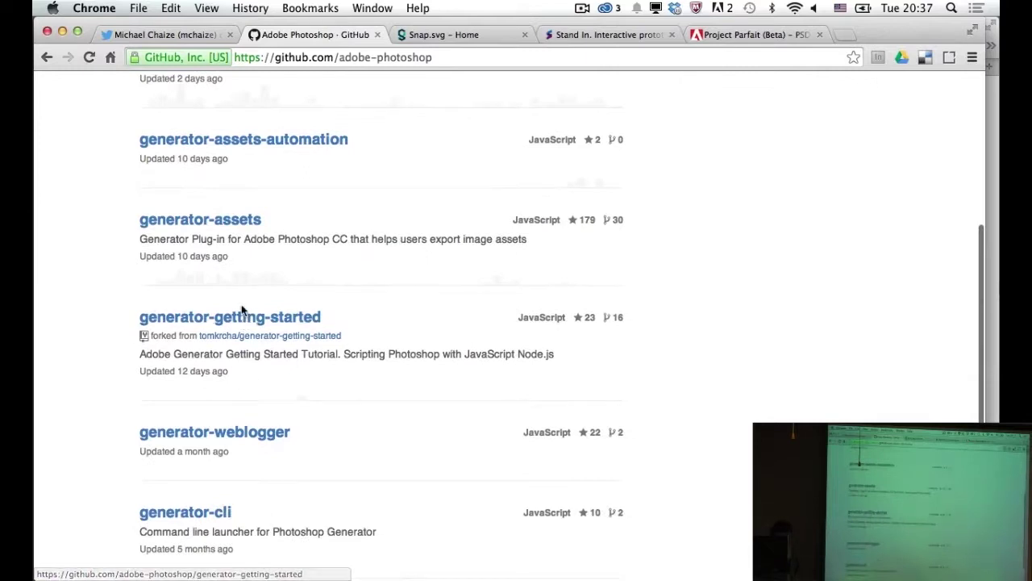
pyautogui.scroll(6, 241, 307)
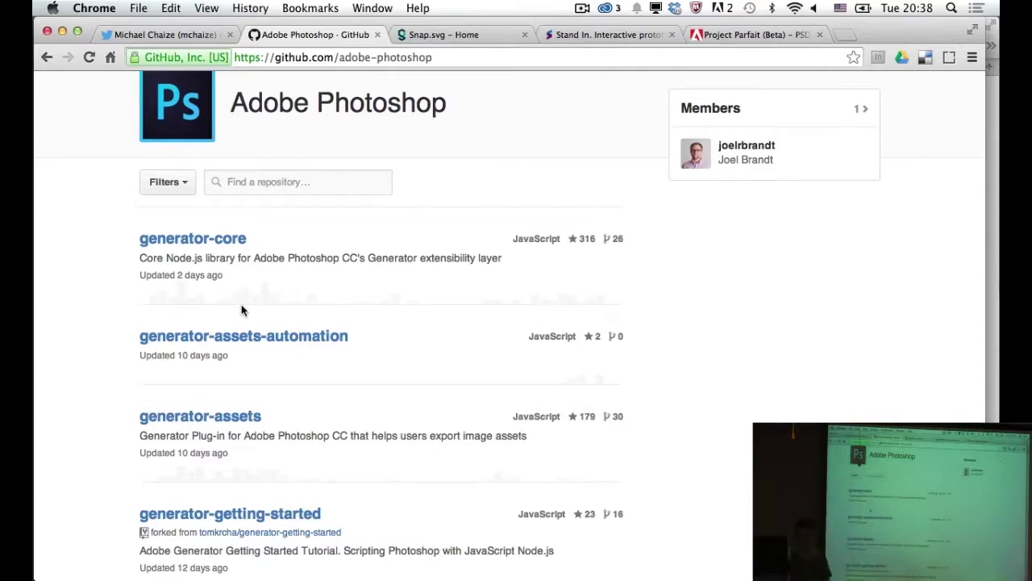
pyautogui.scroll(2, 241, 304)
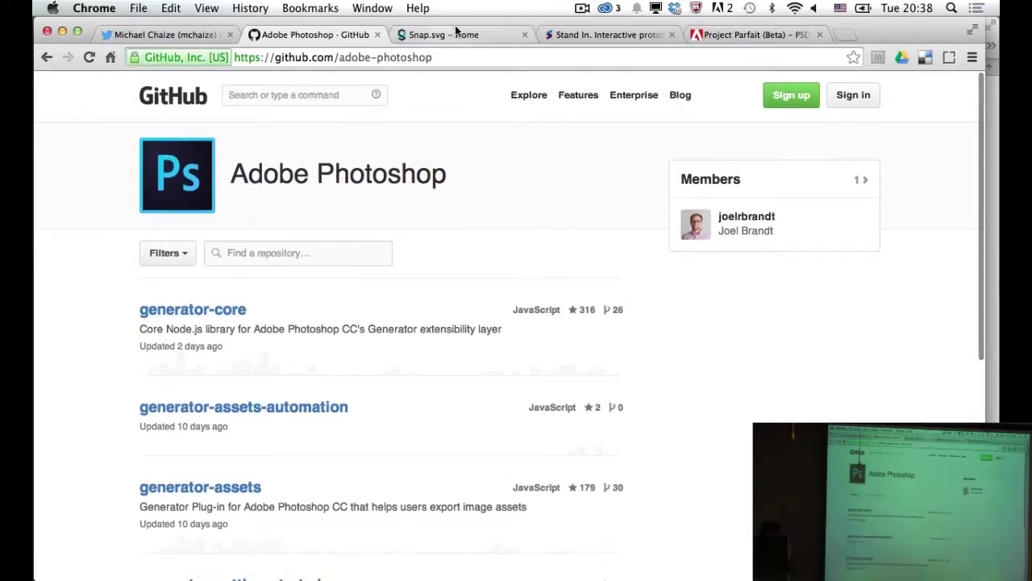
pyautogui.click(522, 34)
pyautogui.click(451, 35)
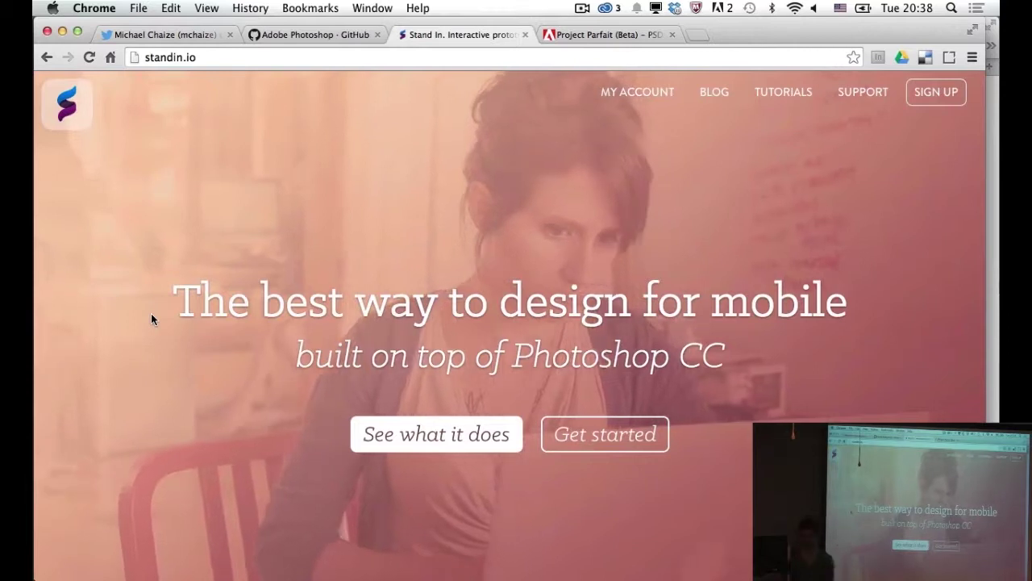
# Step: Scroll down the standin.io landing page, then switch back to Photoshop
pyautogui.scroll(-2, 151, 314)
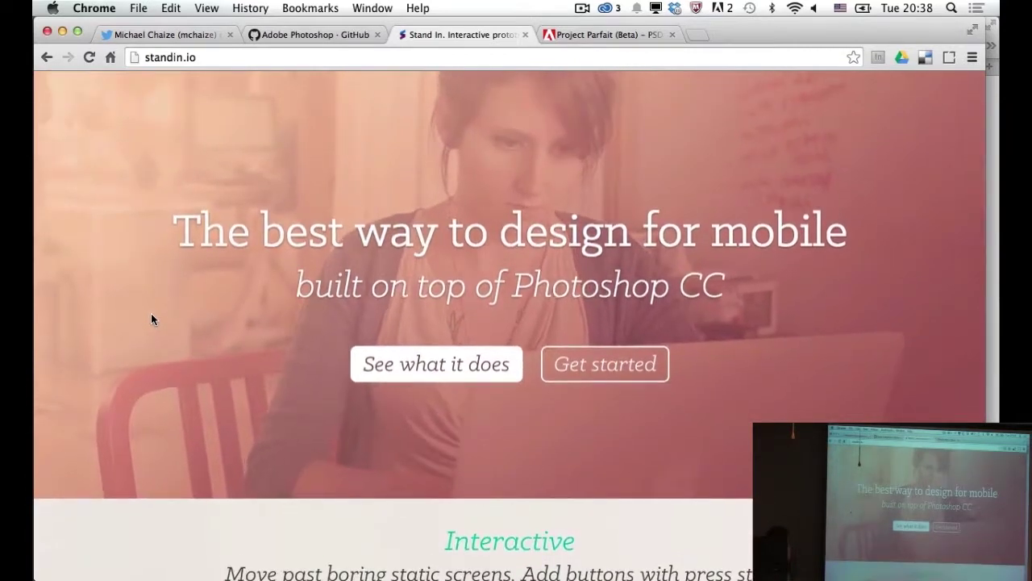
pyautogui.press('super+Tab')
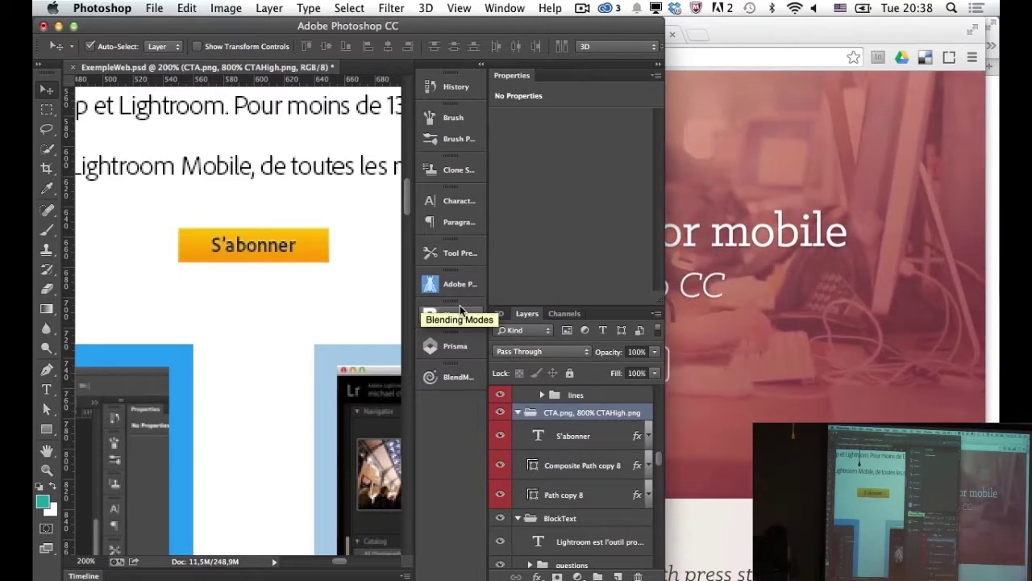
# Step: Open and collapse the Blending Modes and Prisma extension panels, then return to standin.io
pyautogui.click(468, 317)
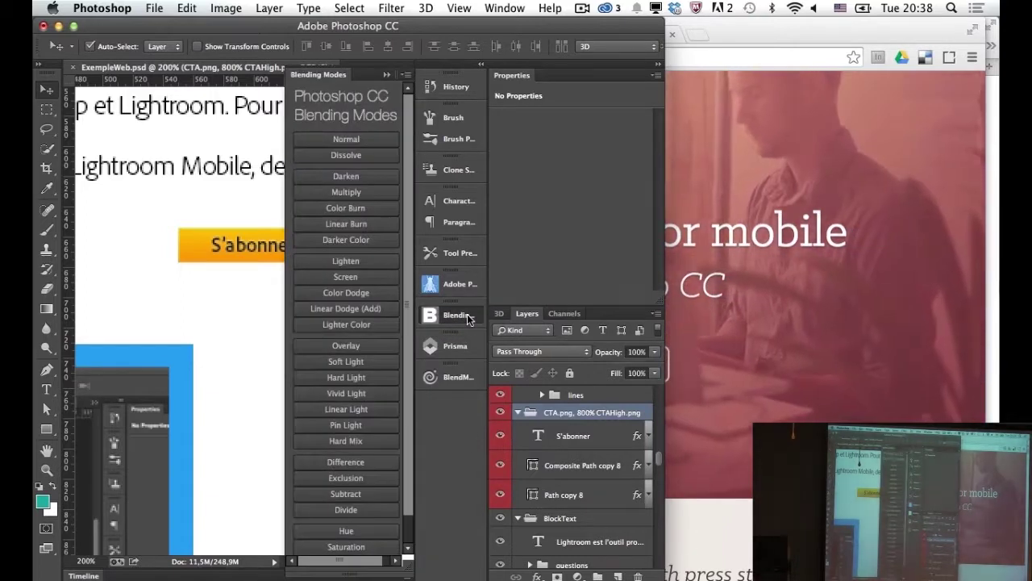
pyautogui.click(468, 317)
pyautogui.click(467, 349)
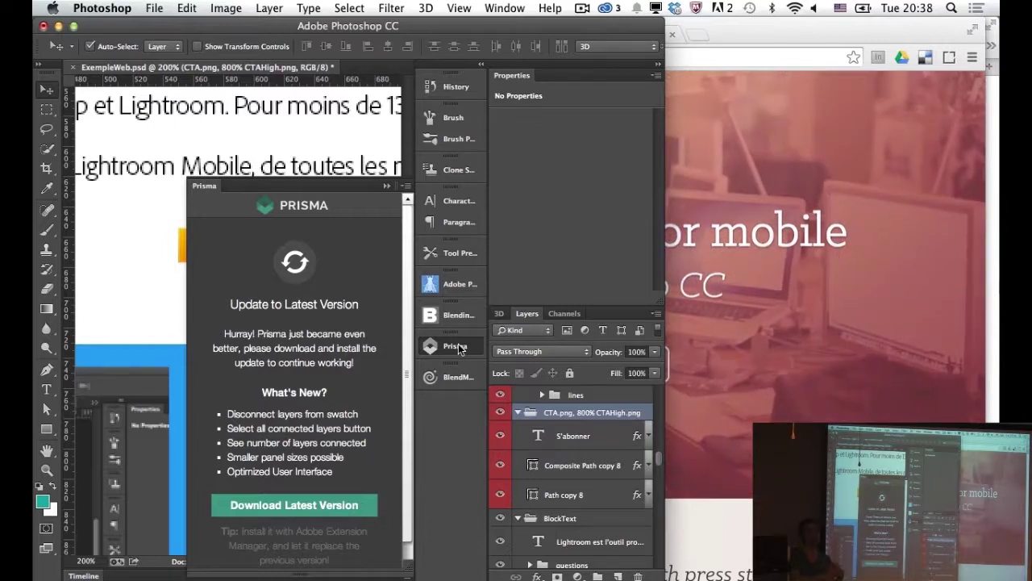
pyautogui.click(456, 347)
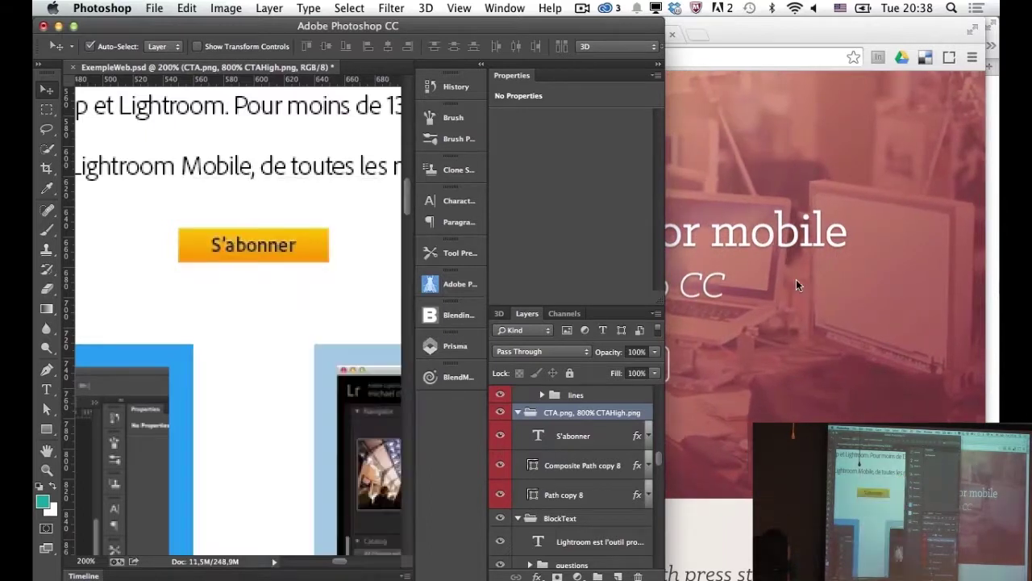
pyautogui.click(796, 279)
# Step: Step the standin.io feature showcase from Interactive through Motion to Real-time, then view Project Parfait
pyautogui.scroll(-5, 608, 276)
pyautogui.scroll(-3, 610, 277)
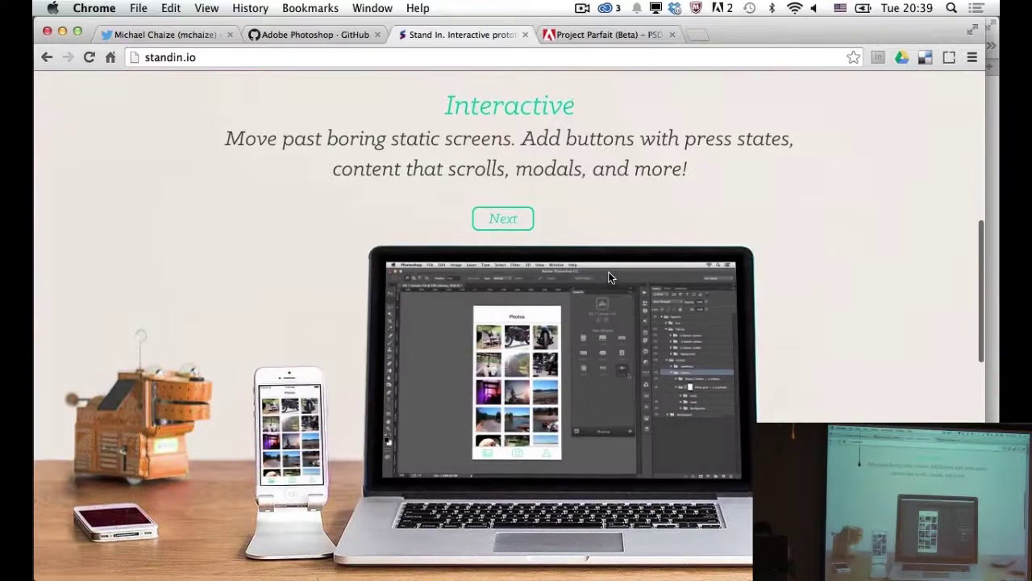
pyautogui.scroll(-3, 610, 278)
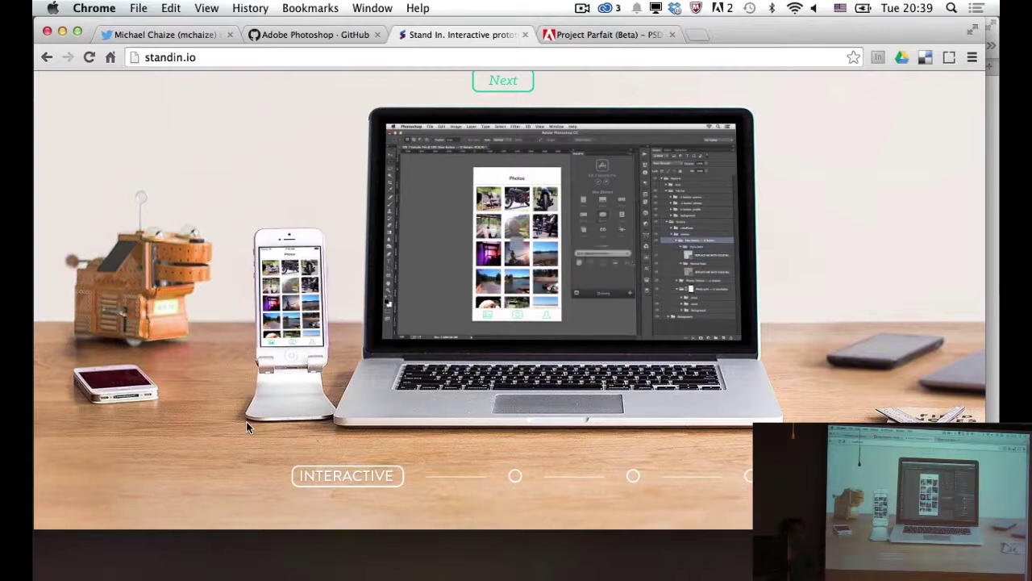
pyautogui.click(516, 479)
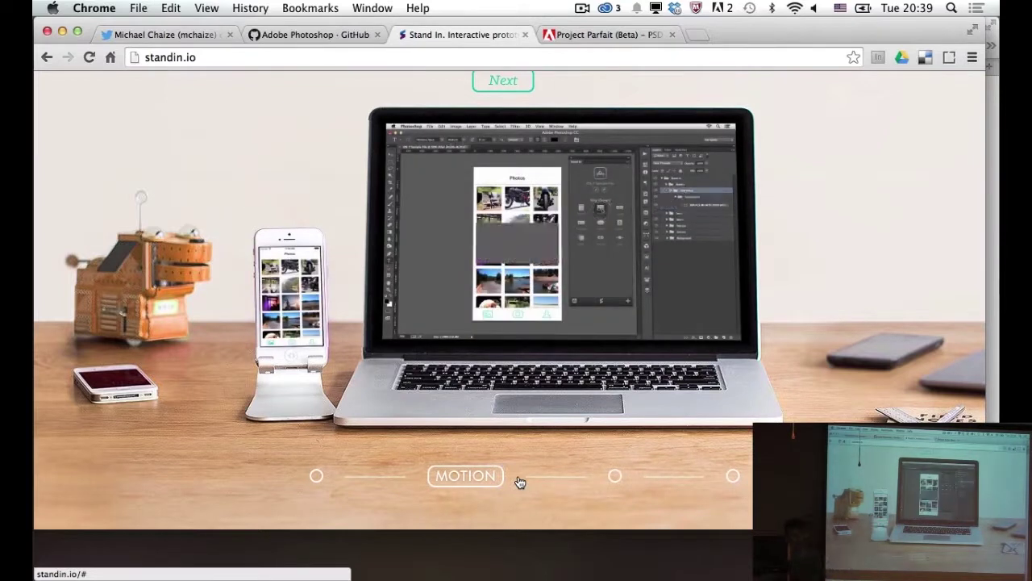
pyautogui.click(619, 477)
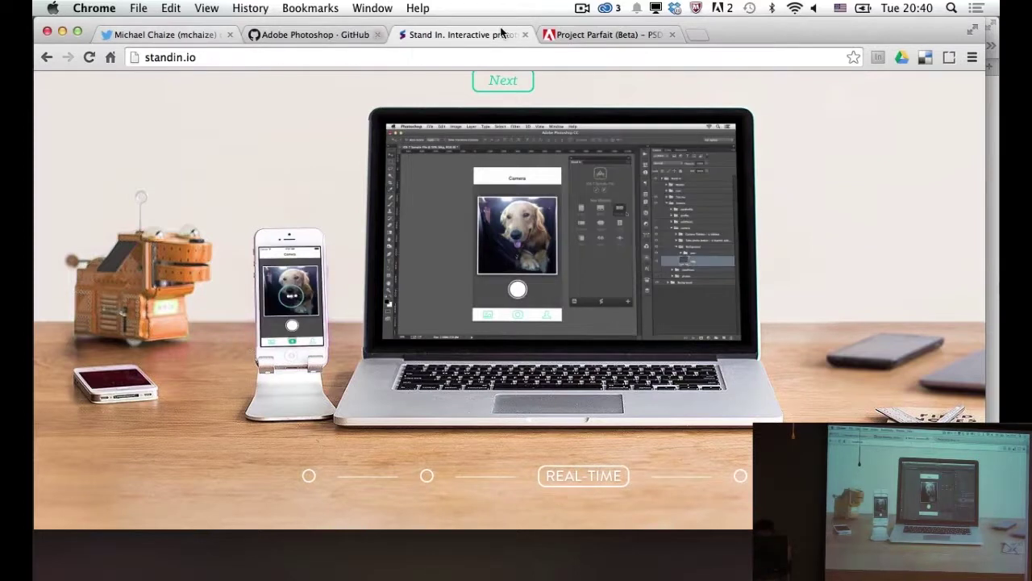
pyautogui.click(597, 35)
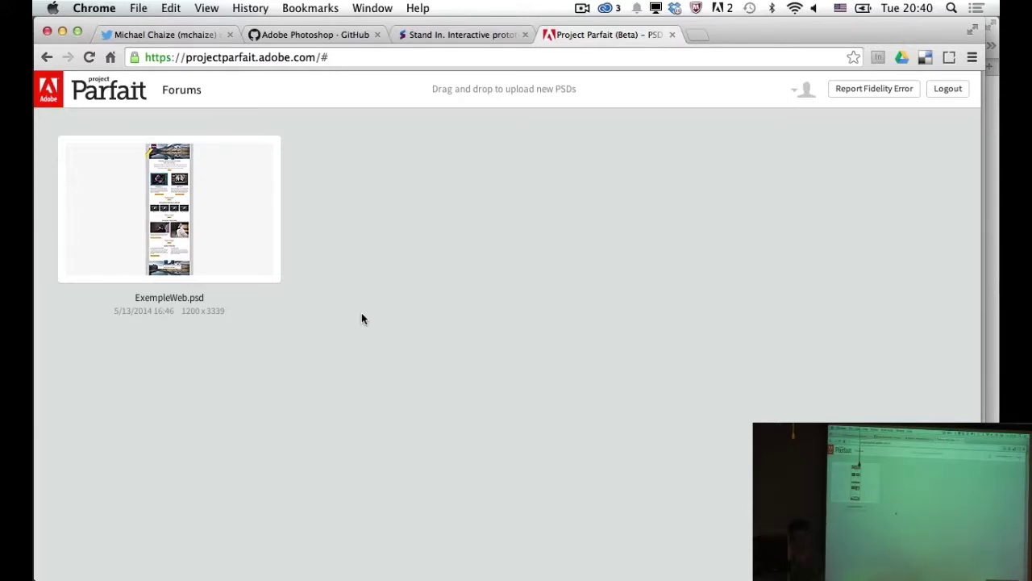
# Step: Open ExempleWeb.psd from the Project Parfait file list
pyautogui.click(128, 181)
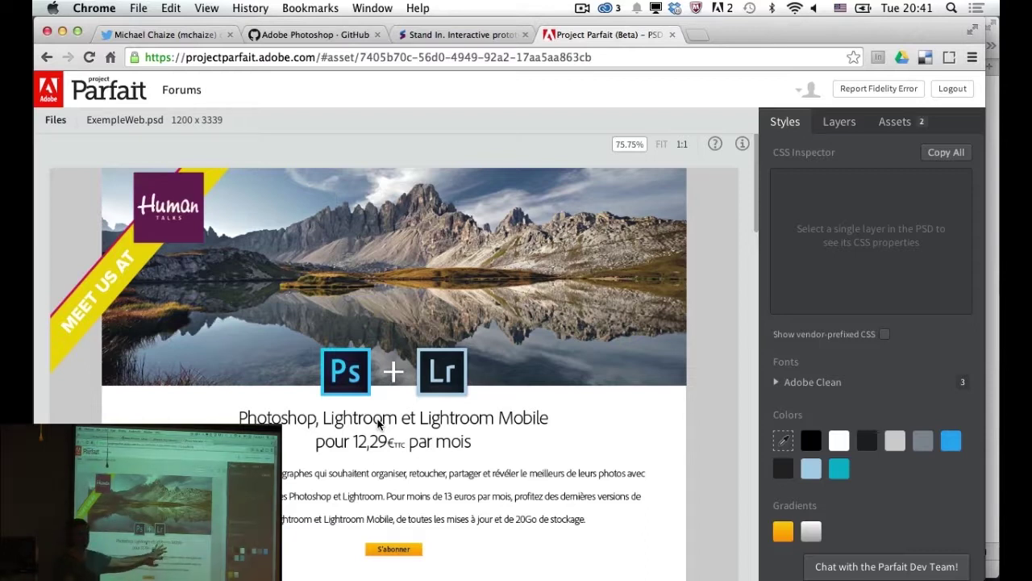
# Step: Inspect the headline text's CSS styles, deselect it, and scroll back to the banner
pyautogui.rightClick(392, 395)
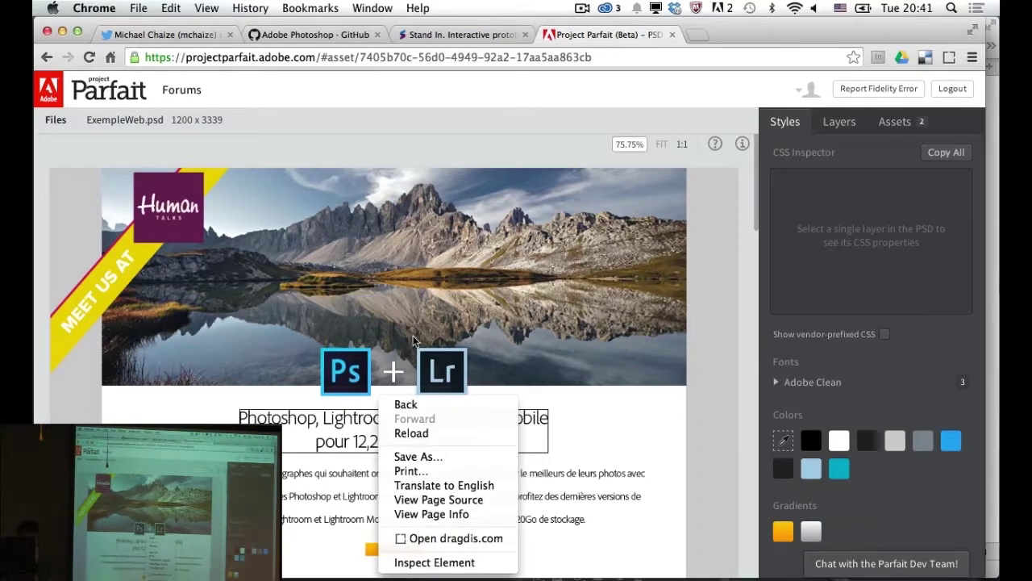
pyautogui.click(583, 444)
pyautogui.scroll(-5, 566, 345)
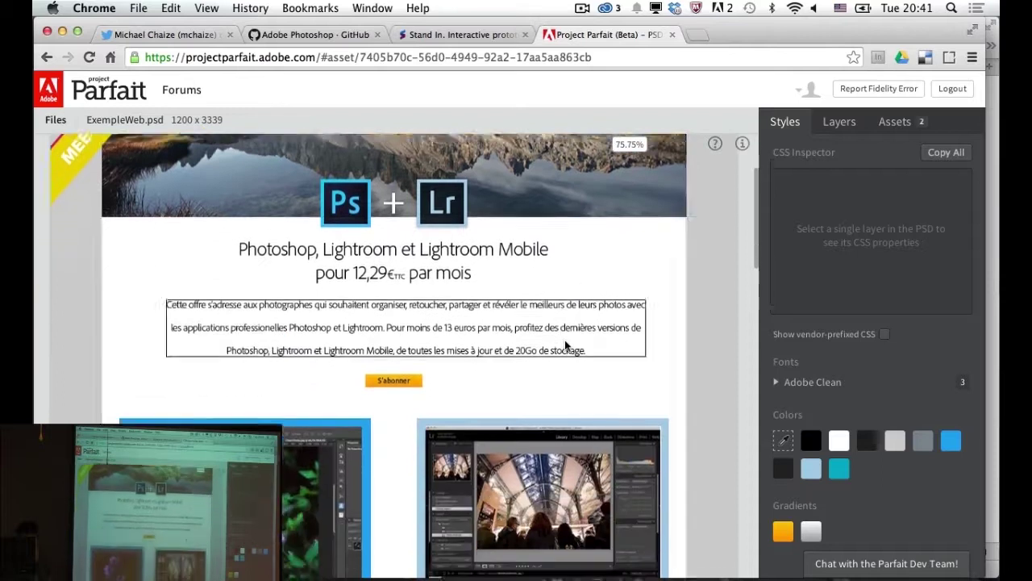
pyautogui.click(419, 239)
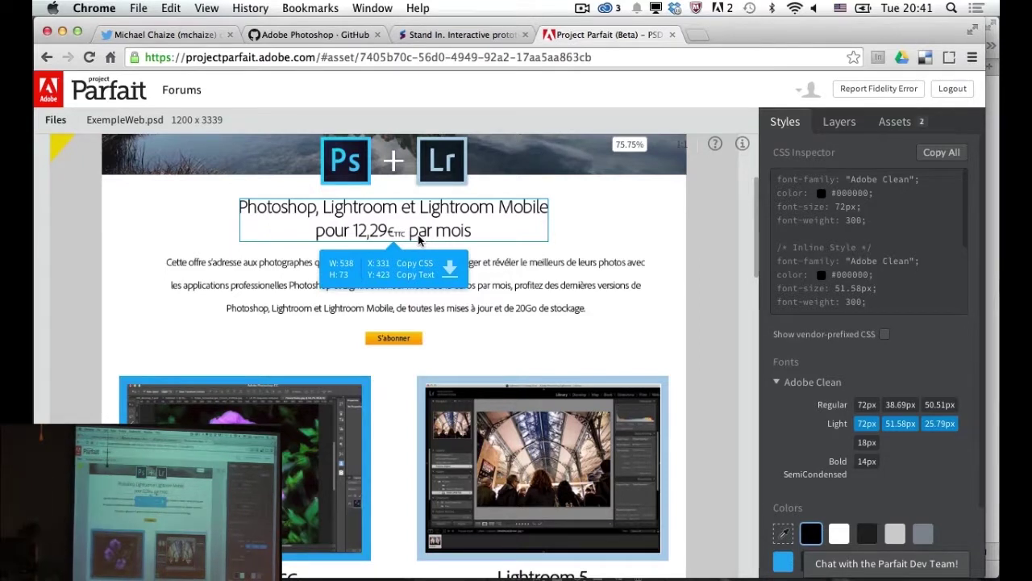
pyautogui.click(710, 240)
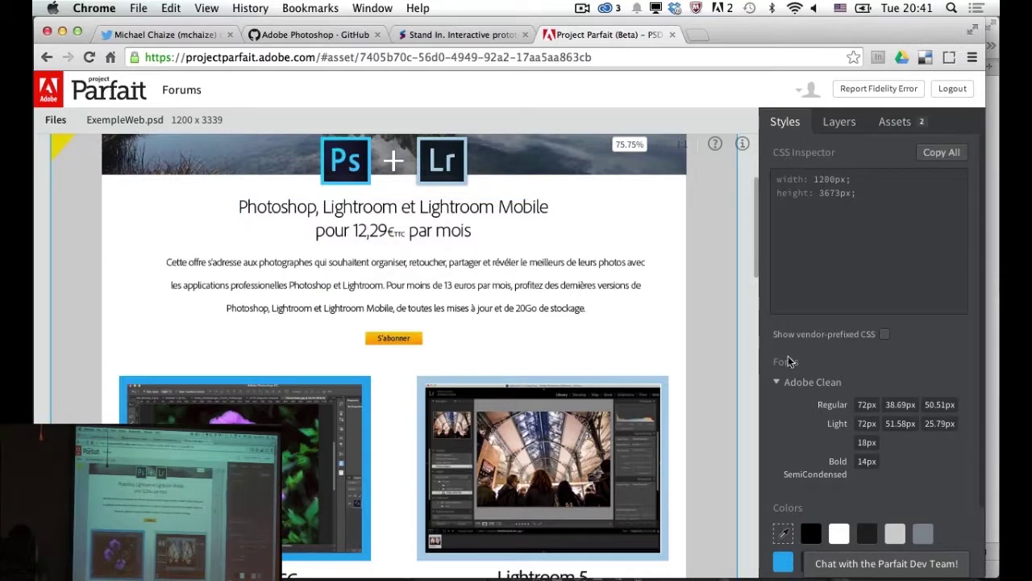
pyautogui.scroll(-3, 788, 361)
pyautogui.scroll(3, 686, 337)
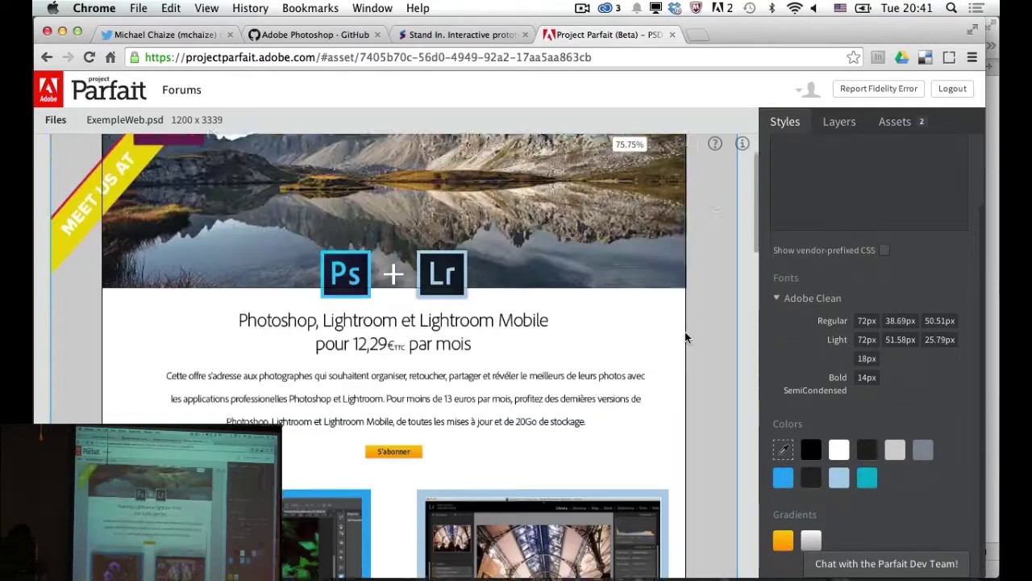
pyautogui.scroll(2, 686, 337)
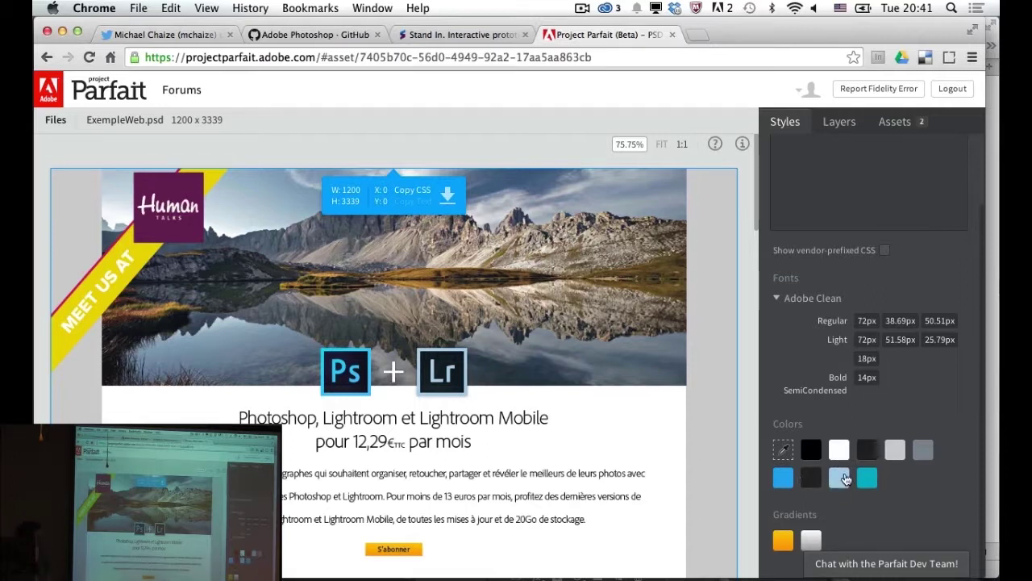
# Step: Show the RGB values and usage of the light blue and teal colour swatches
pyautogui.click(843, 478)
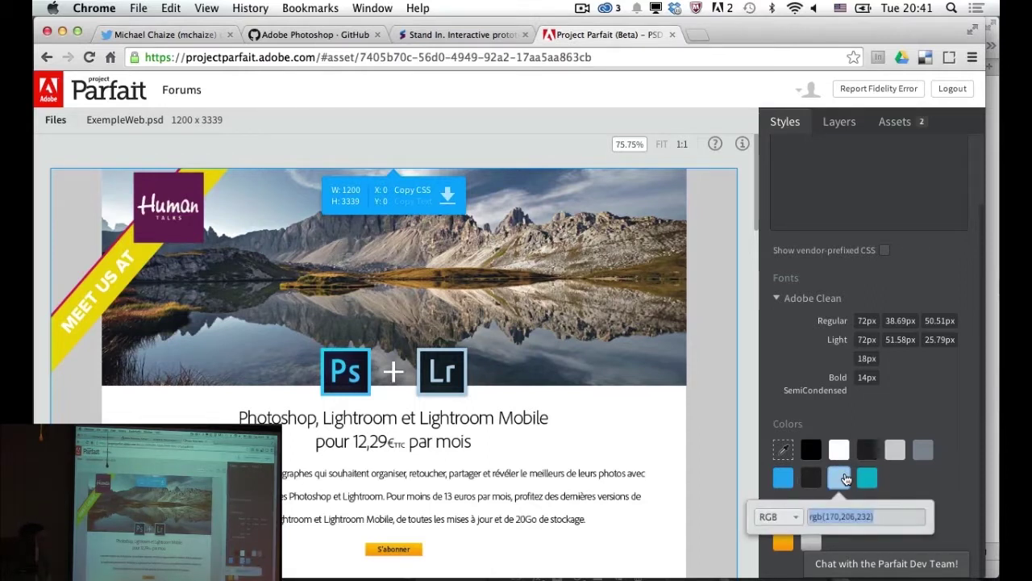
pyautogui.click(868, 478)
pyautogui.scroll(-5, 620, 417)
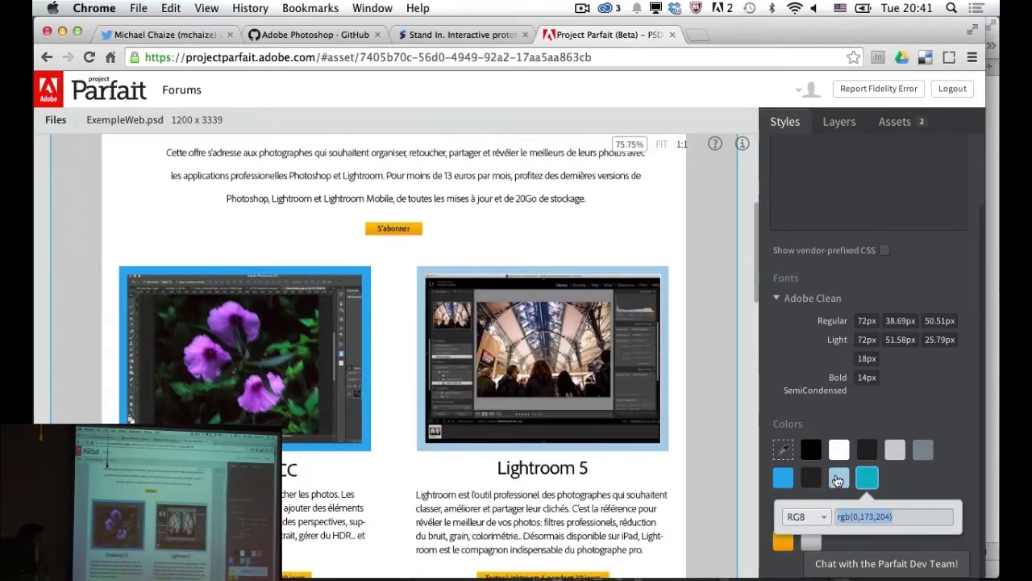
pyautogui.click(838, 479)
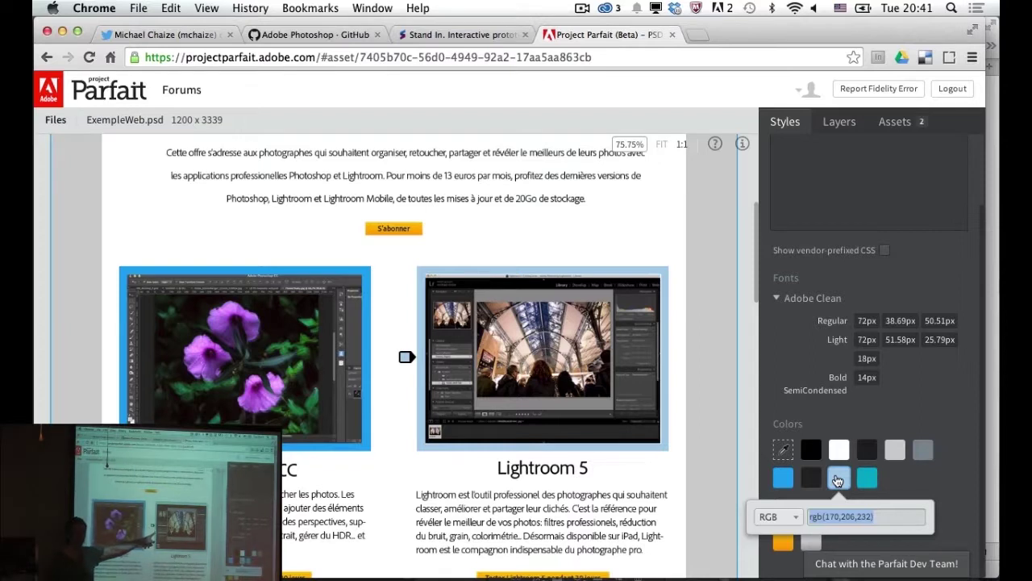
pyautogui.scroll(-1, 907, 465)
pyautogui.scroll(1, 908, 466)
pyautogui.click(839, 478)
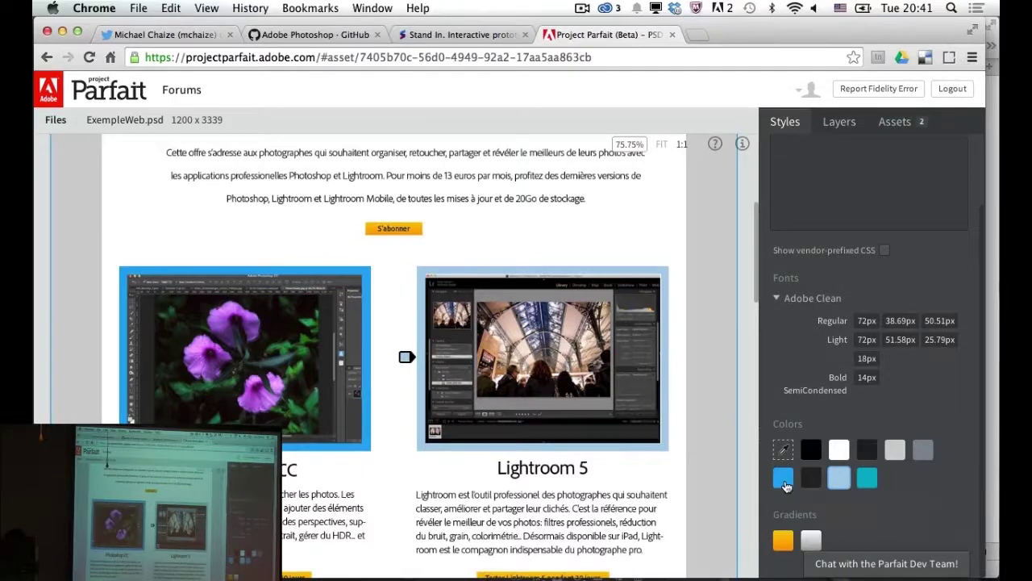
# Step: Check the bright blue and grey values, rgb(209,209,209) and rgb(131,141,148), then activate the eyedropper
pyautogui.click(784, 480)
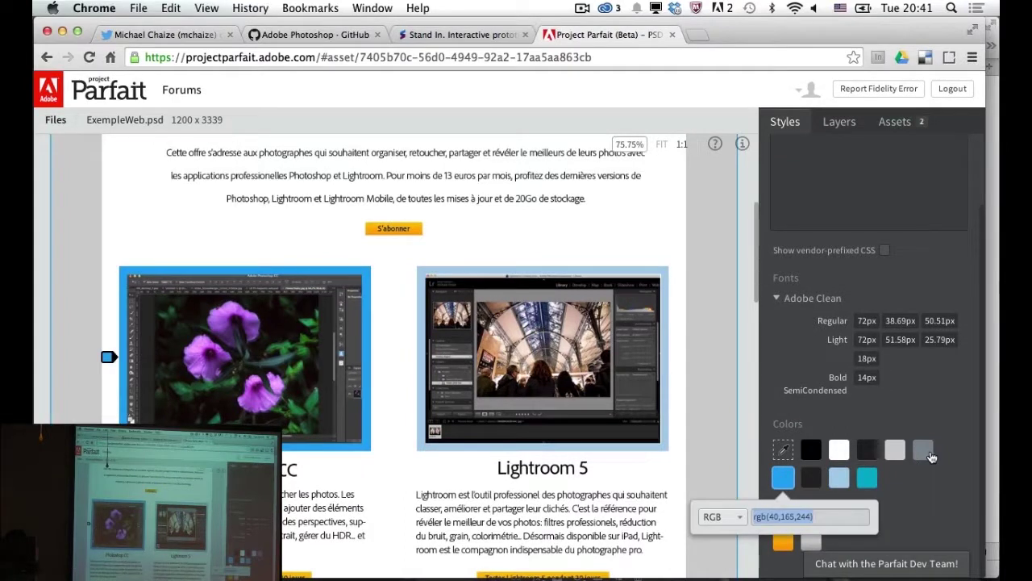
pyautogui.click(895, 450)
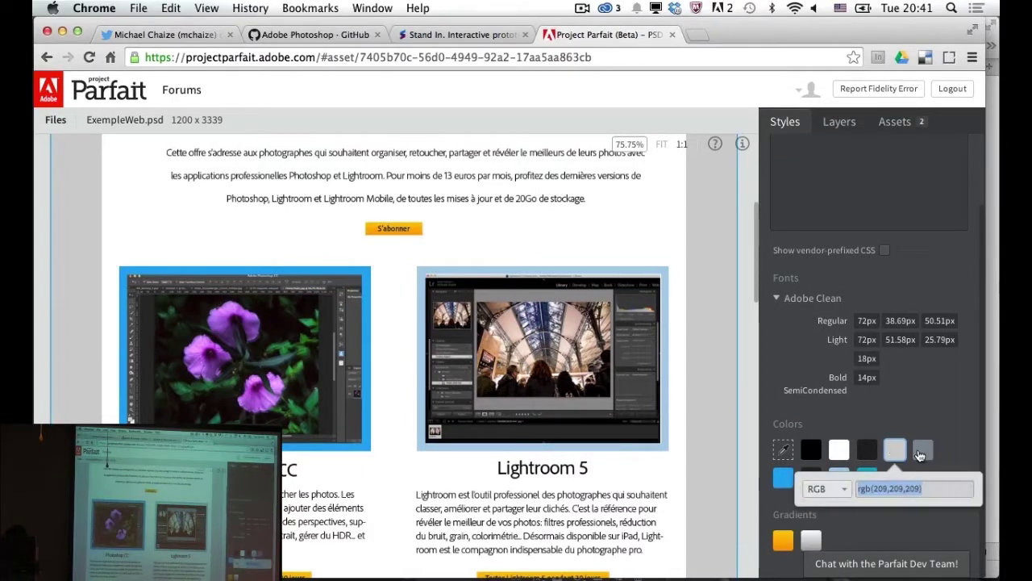
pyautogui.click(921, 452)
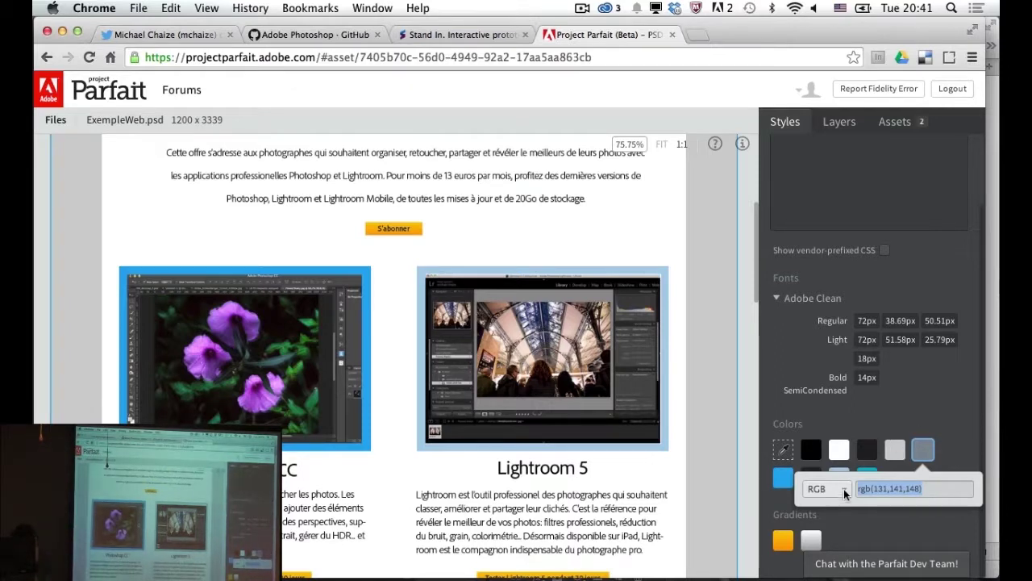
pyautogui.click(845, 493)
pyautogui.click(783, 449)
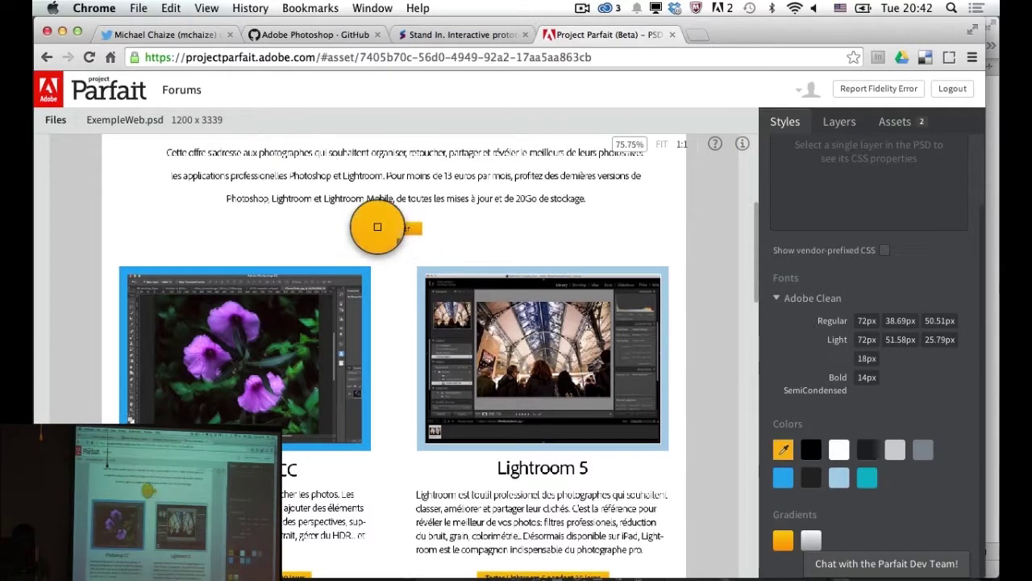
# Step: Sample the S'abonner button's orange and view its gradient CSS
pyautogui.click(377, 226)
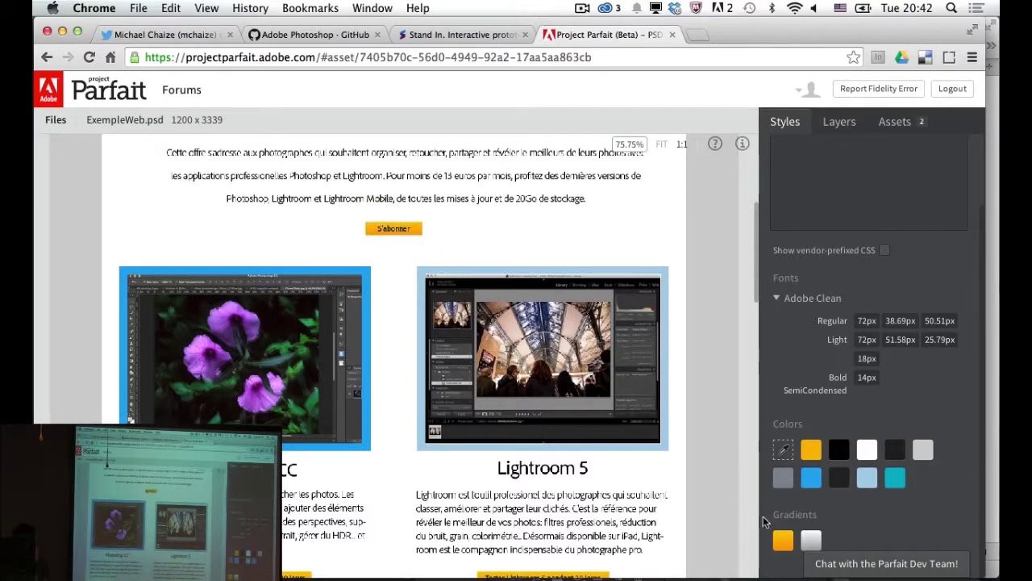
pyautogui.click(787, 546)
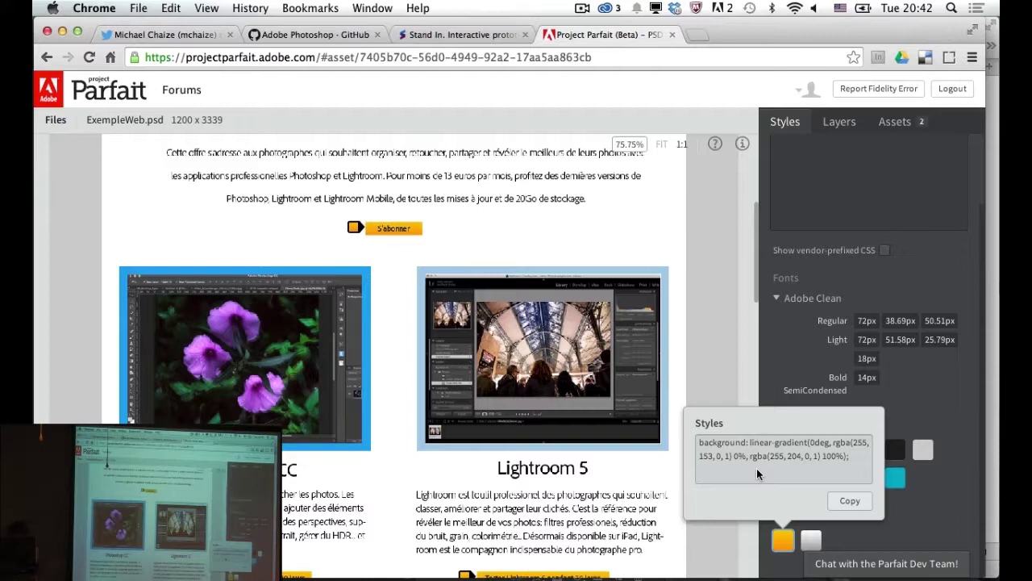
pyautogui.click(655, 362)
# Step: Measure the Ps–Lr icon gap and the product screenshots' spacing, then open the Shortcuts guide
pyautogui.scroll(5, 653, 359)
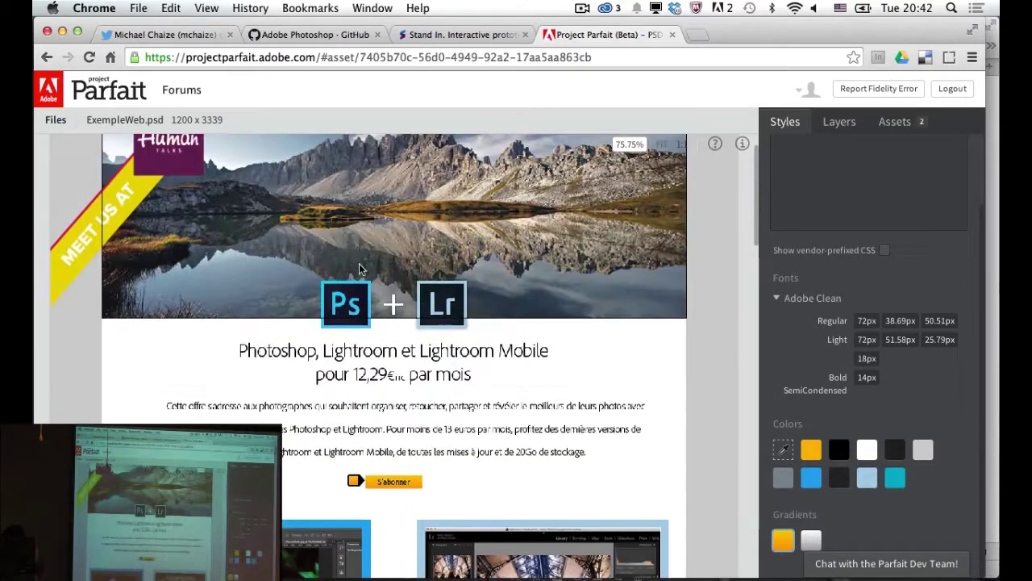
pyautogui.click(440, 295)
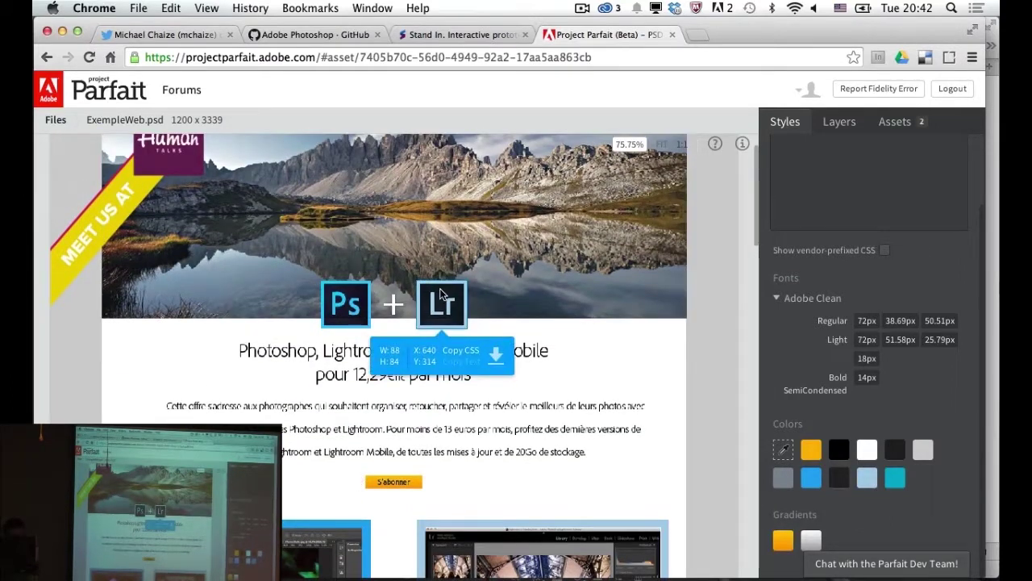
pyautogui.keyDown('shift'); pyautogui.click(356, 313); pyautogui.keyUp('shift')
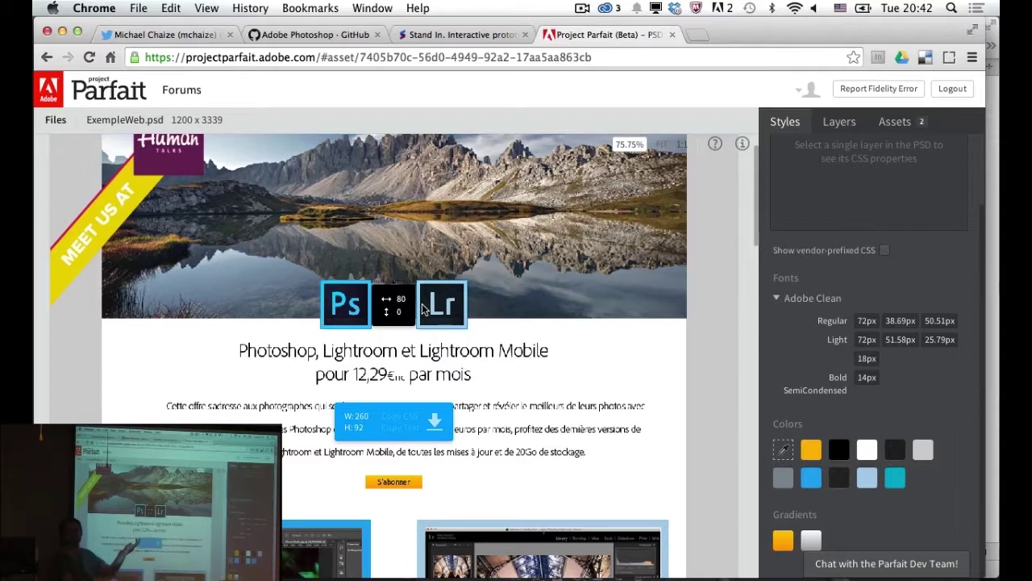
pyautogui.scroll(-5, 424, 308)
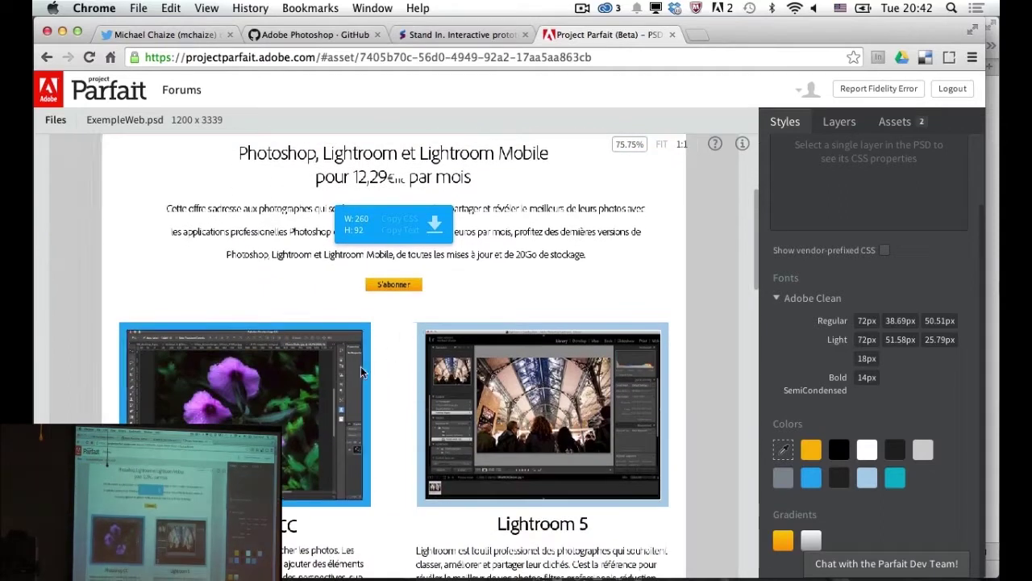
pyautogui.click(371, 367)
pyautogui.keyDown('shift'); pyautogui.click(420, 366); pyautogui.keyUp('shift')
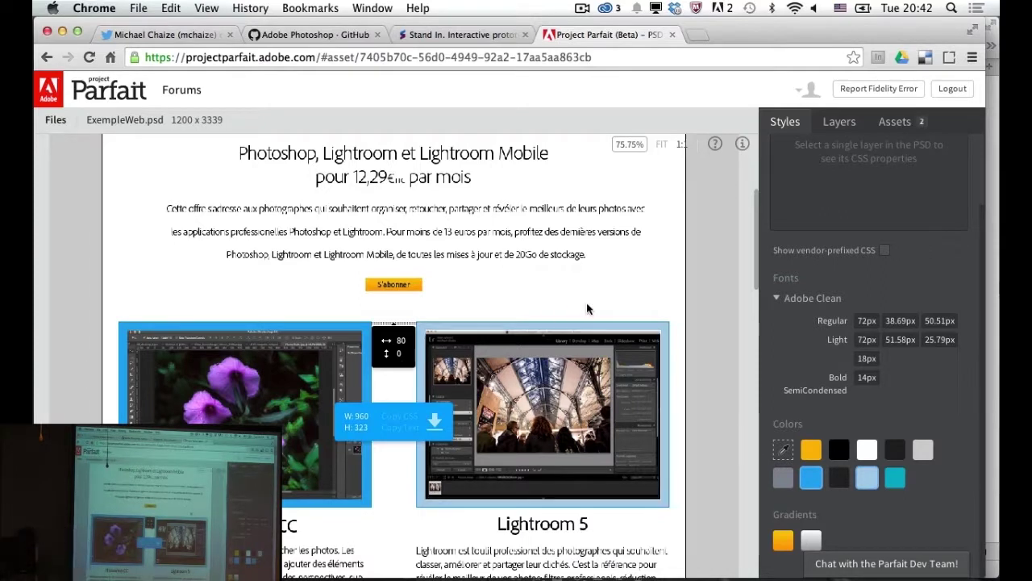
pyautogui.click(715, 143)
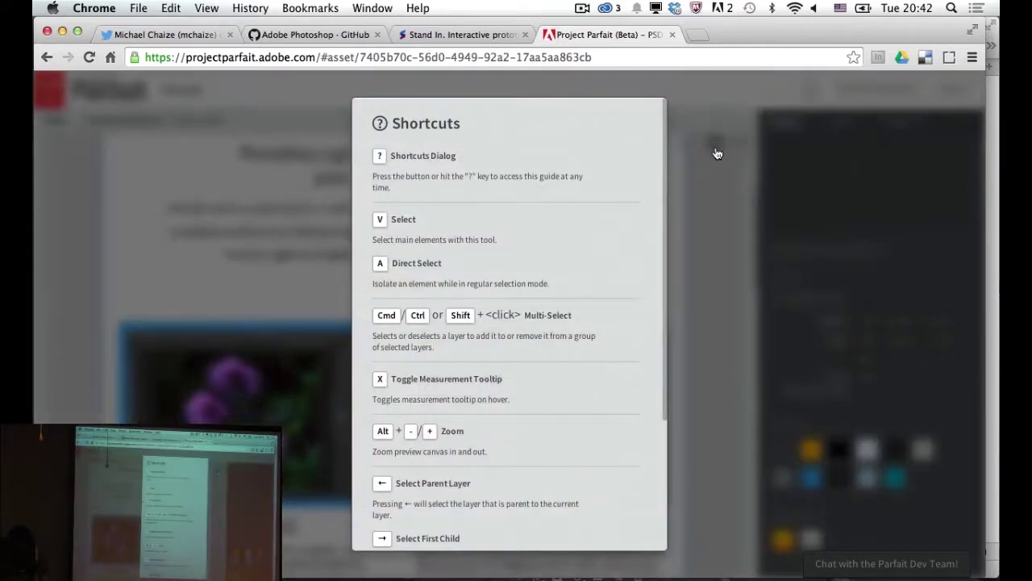
# Step: Dismiss the Shortcuts guide and expand the 'Chat with the Parfait Dev Team!' window
pyautogui.click(319, 349)
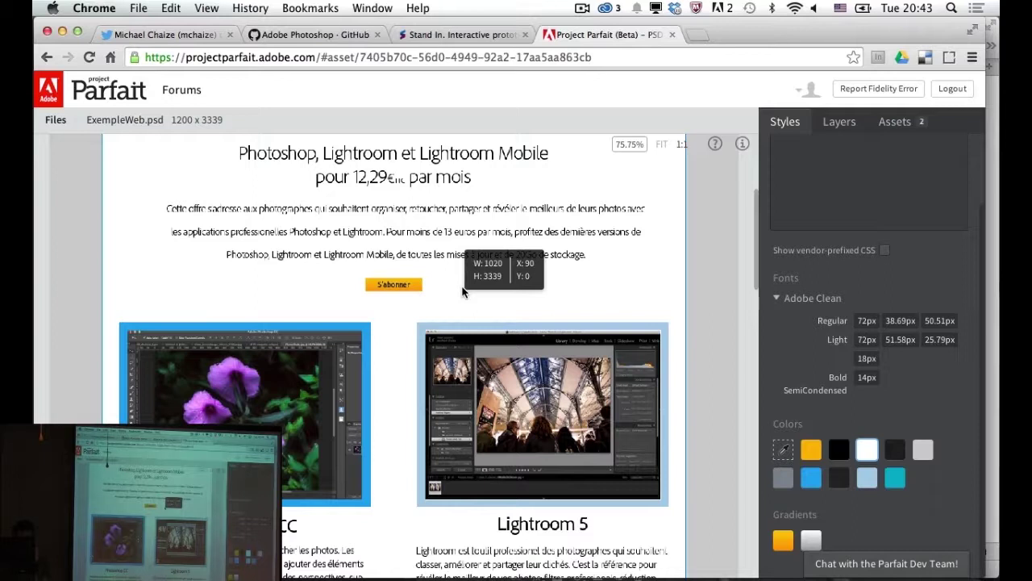
pyautogui.click(857, 568)
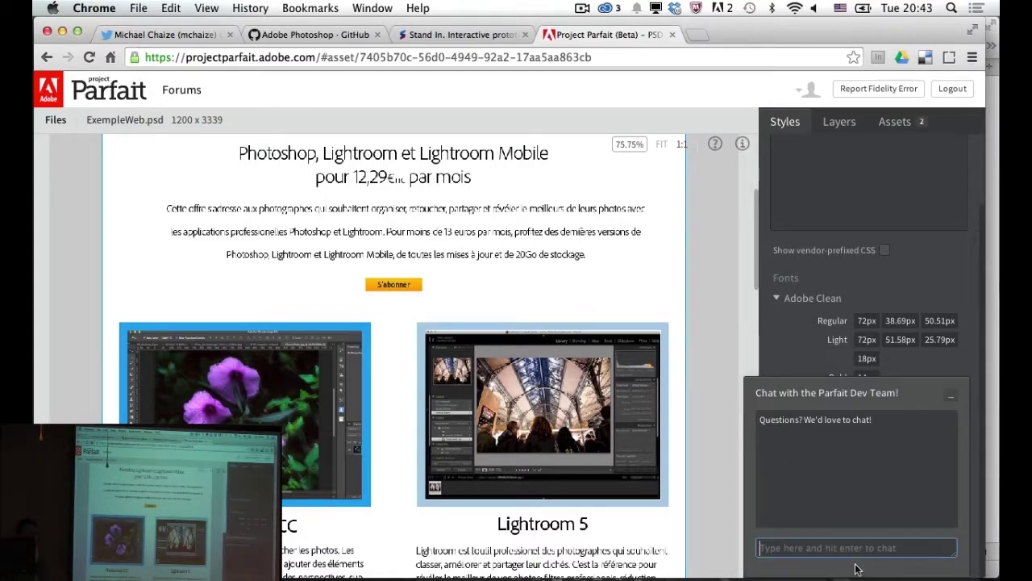
pyautogui.click(848, 110)
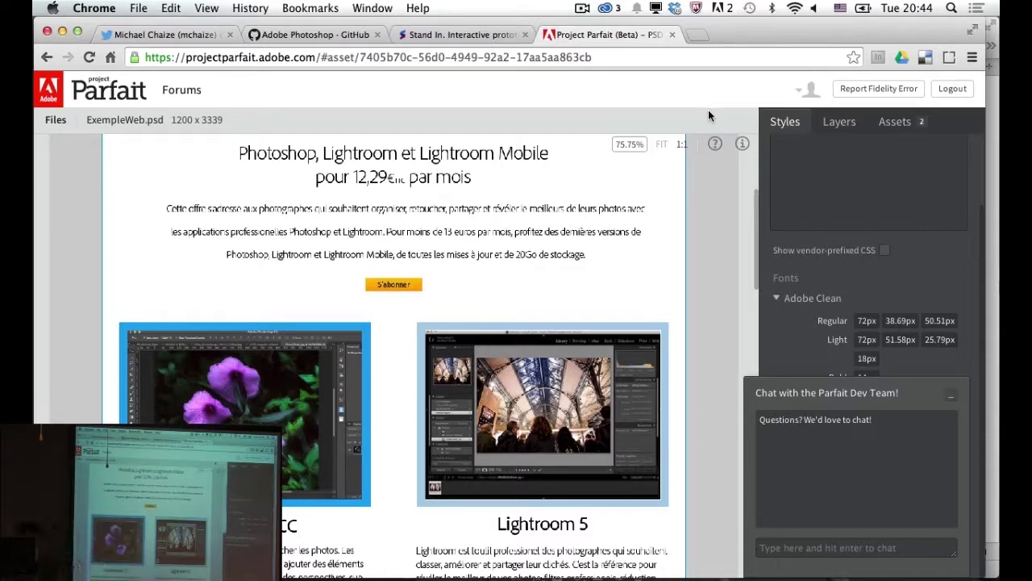
# Step: Show the document's layer list, collapsing the chat and the BlockText folder
pyautogui.click(831, 127)
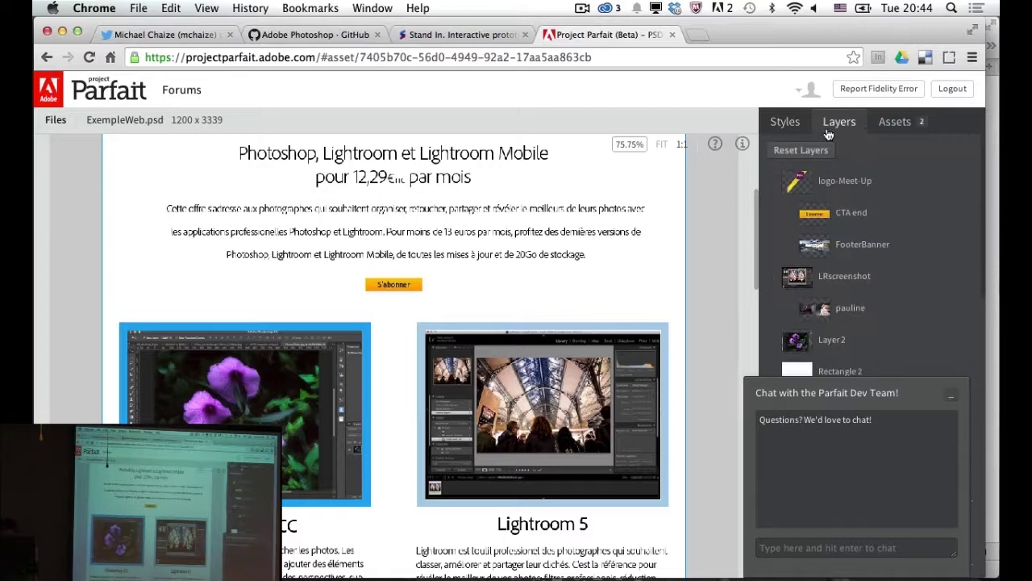
pyautogui.click(951, 396)
pyautogui.scroll(-4, 859, 290)
pyautogui.scroll(-1, 859, 290)
pyautogui.click(786, 238)
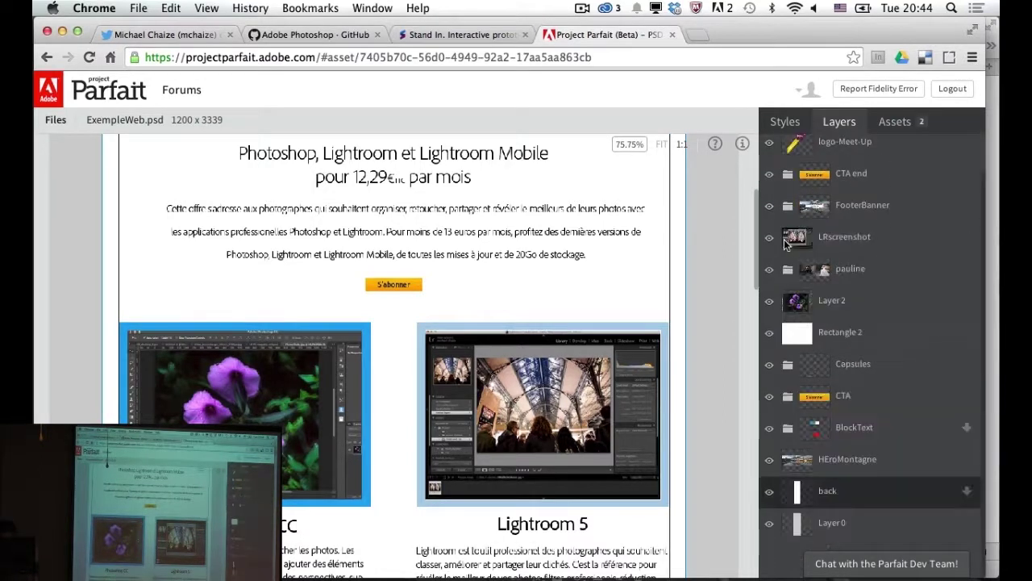
# Step: Expand the FooterBanner group to its Ps and Lr icon layers and select the Ps logo
pyautogui.click(856, 484)
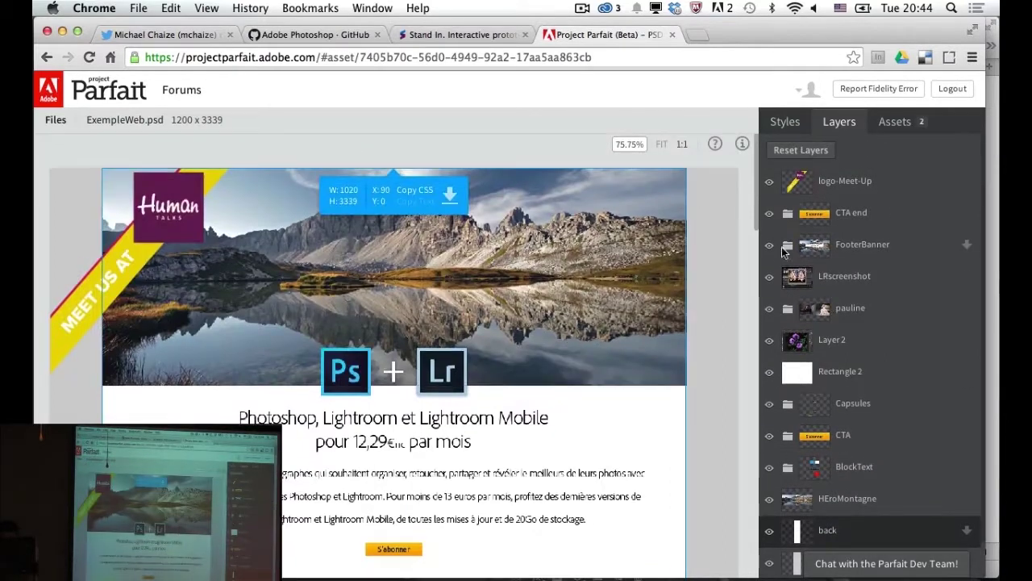
pyautogui.click(768, 244)
pyautogui.scroll(-10, 659, 318)
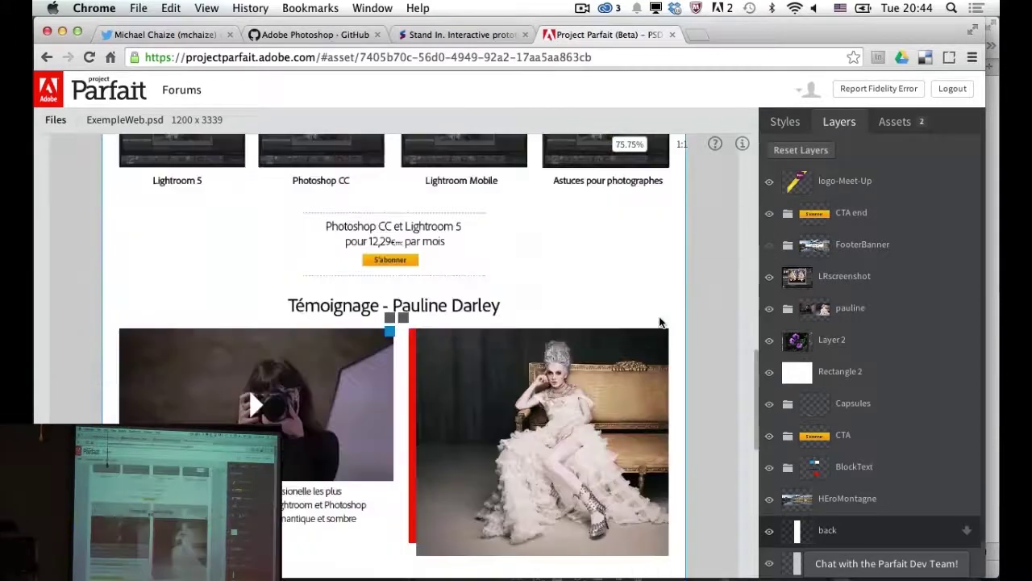
pyautogui.scroll(-10, 659, 316)
pyautogui.click(768, 245)
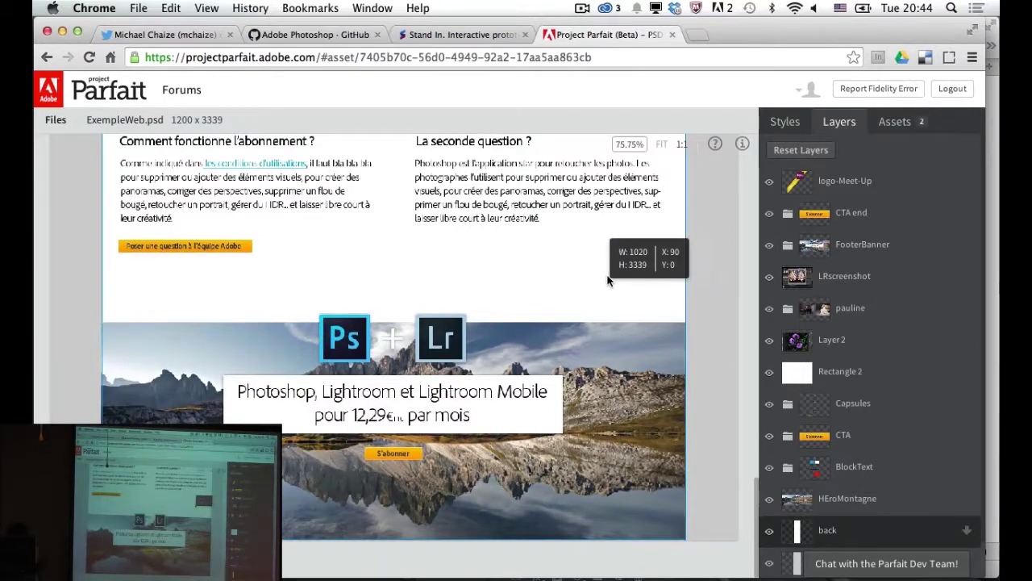
pyautogui.click(353, 348)
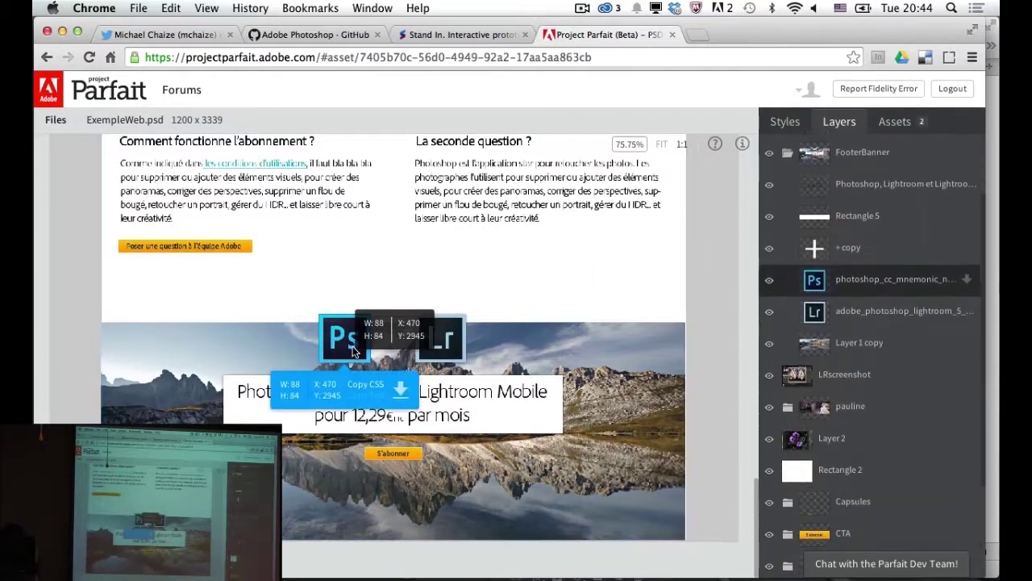
# Step: Extract the mountain background as a JPG asset named 'mont'
pyautogui.click(404, 393)
pyautogui.click(491, 395)
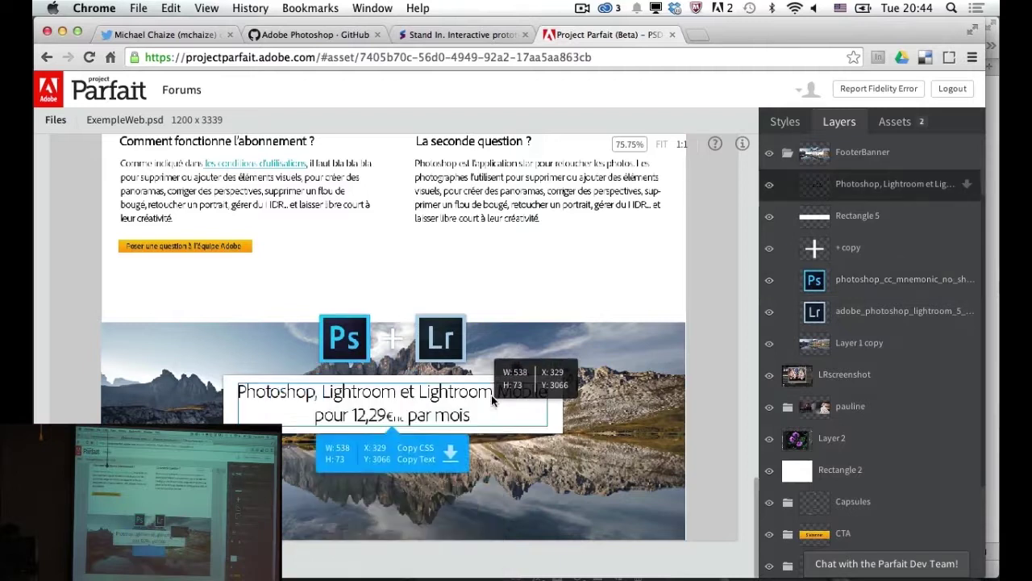
pyautogui.click(545, 354)
pyautogui.click(454, 295)
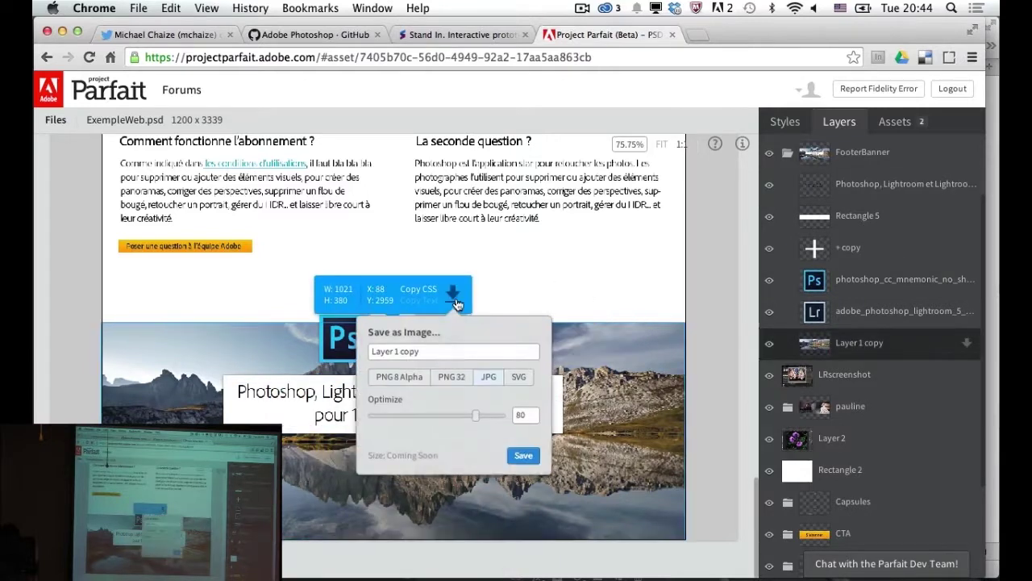
pyautogui.click(446, 355)
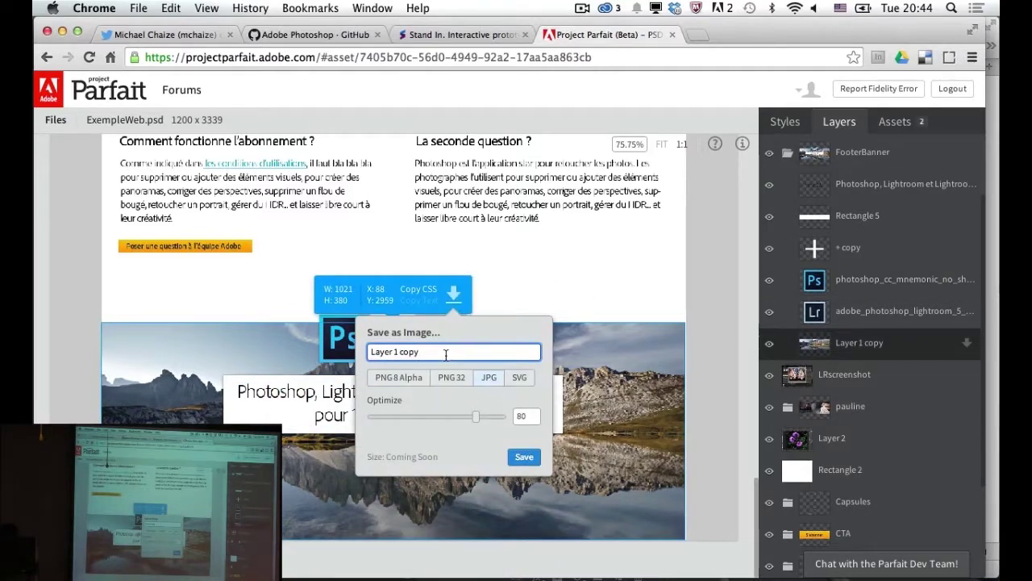
pyautogui.press('super+a')
pyautogui.write('m')
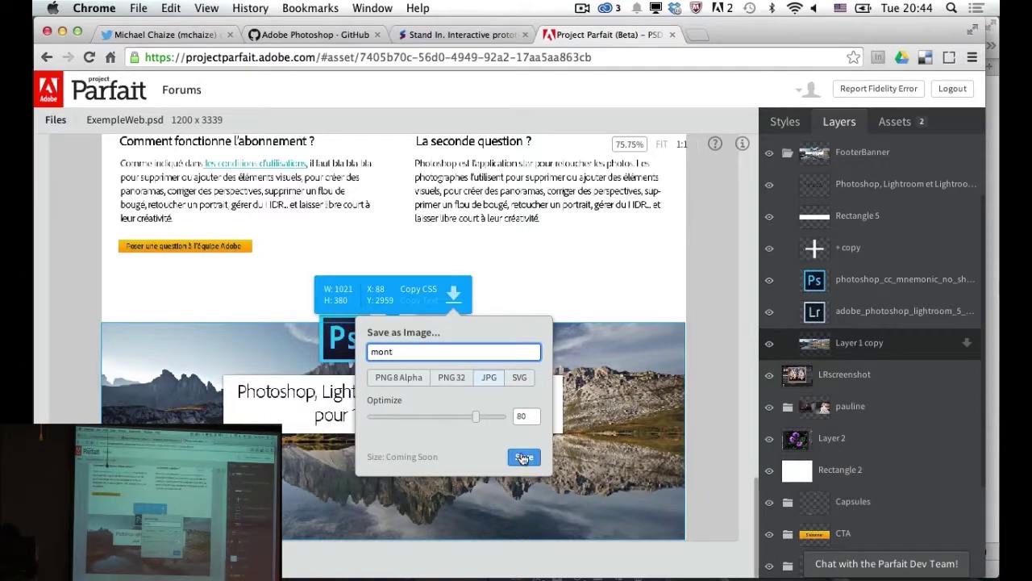
pyautogui.click(524, 456)
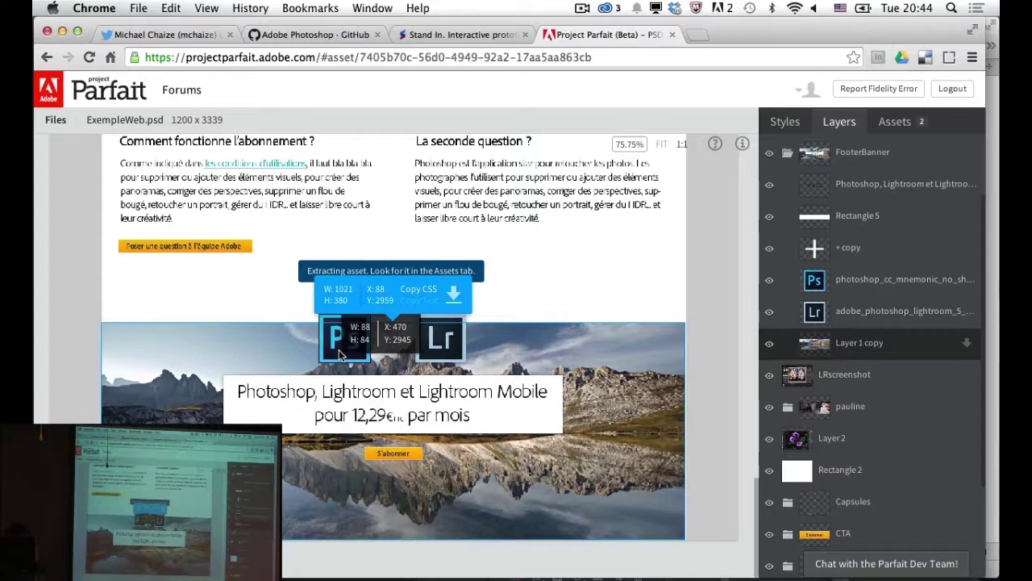
# Step: Extract the flower screenshot (Layer 2) as a PNG 8 Alpha asset named 'fleur'
pyautogui.scroll(-5, 281, 343)
pyautogui.scroll(2, 284, 349)
pyautogui.click(298, 383)
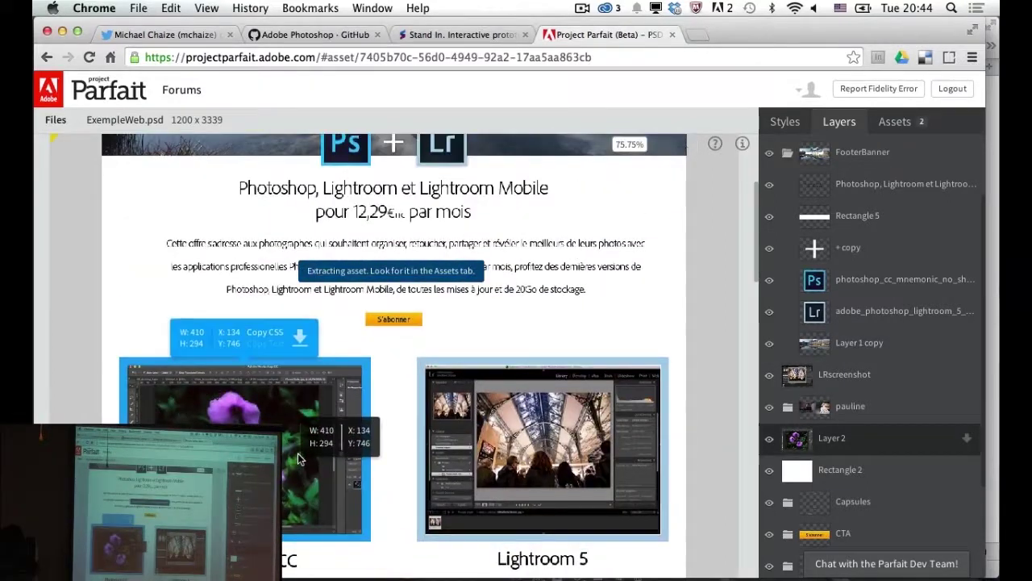
pyautogui.click(301, 335)
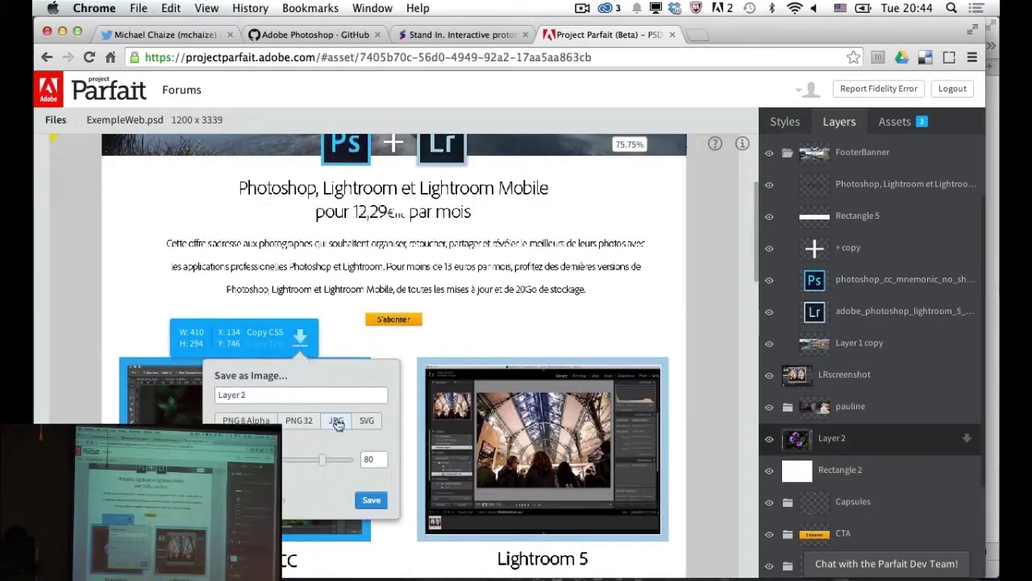
pyautogui.click(246, 420)
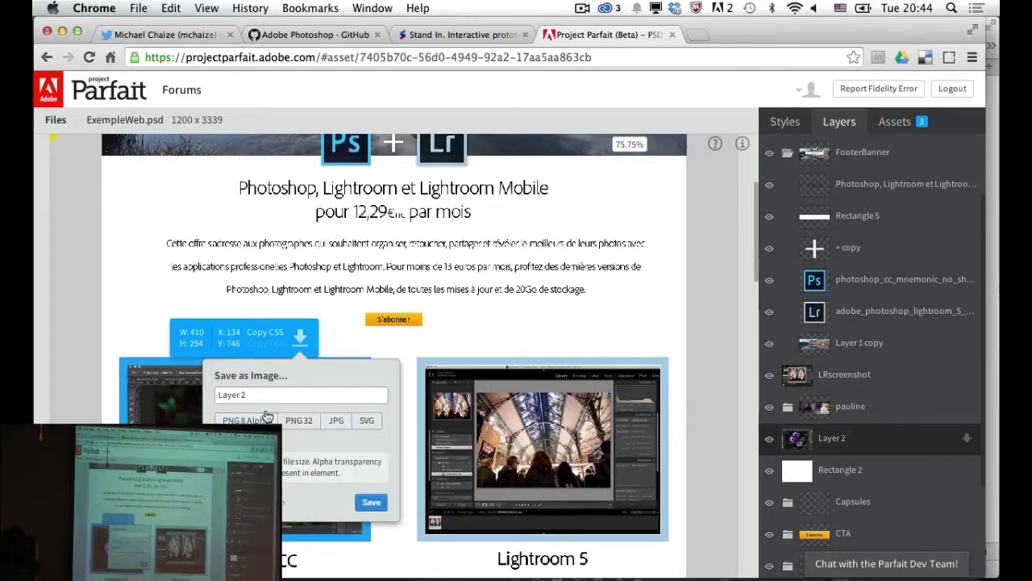
pyautogui.moveTo(259, 394); pyautogui.dragTo(209, 401)
pyautogui.write('fleur')
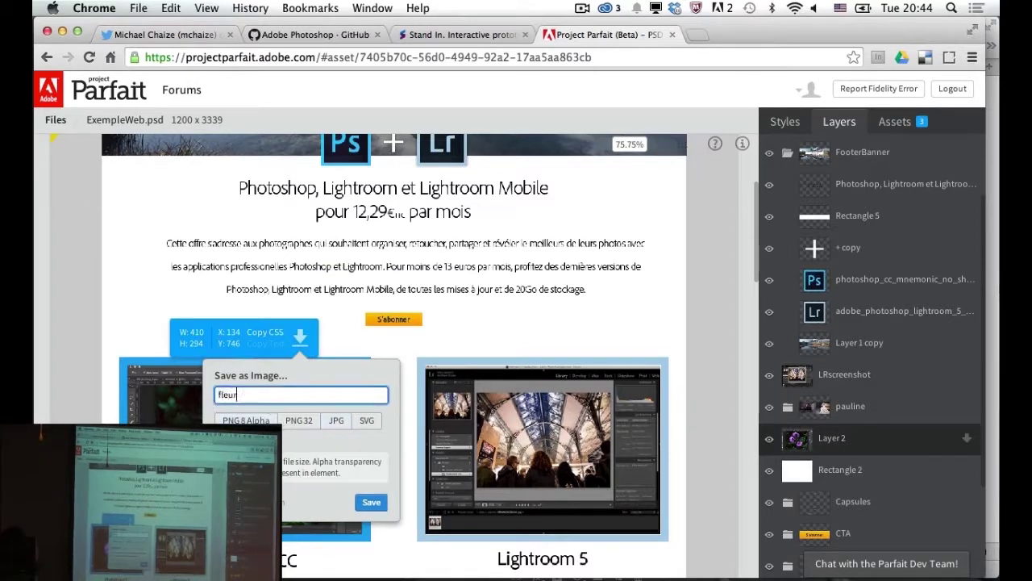
pyautogui.click(373, 503)
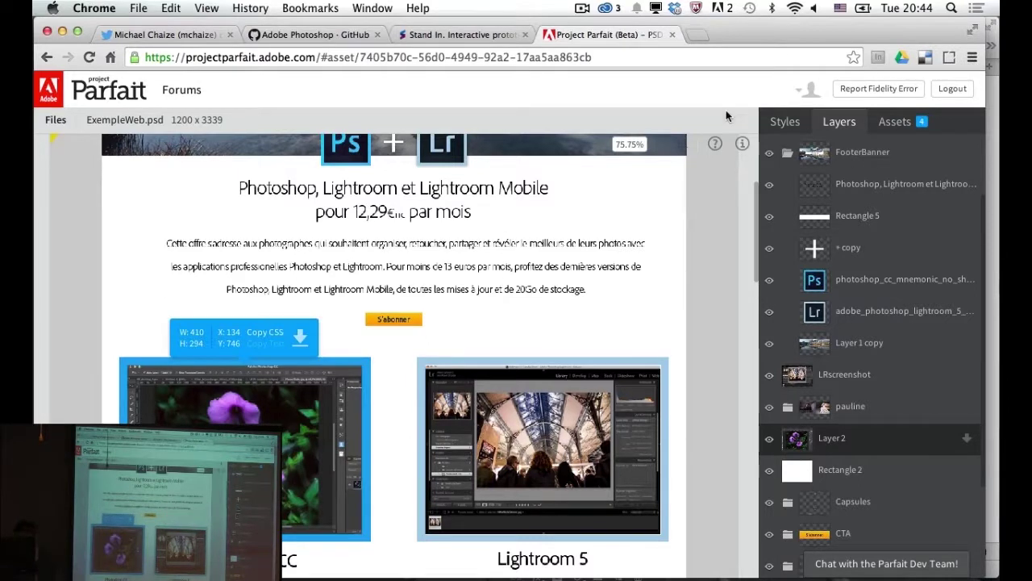
# Step: View the four assets, download fleur.png, then select the mountain background
pyautogui.click(896, 122)
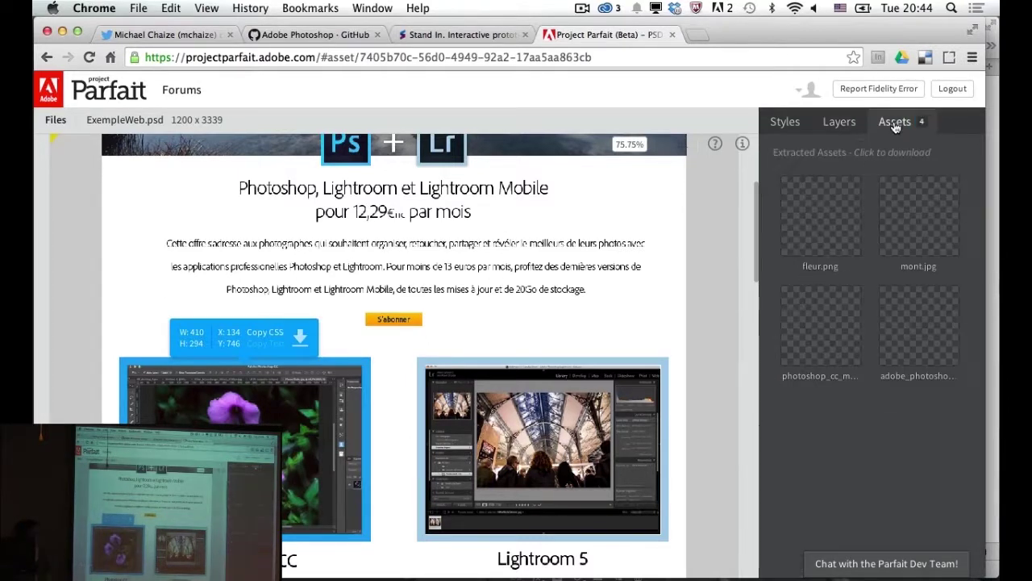
pyautogui.moveTo(821, 216)
pyautogui.click(837, 233)
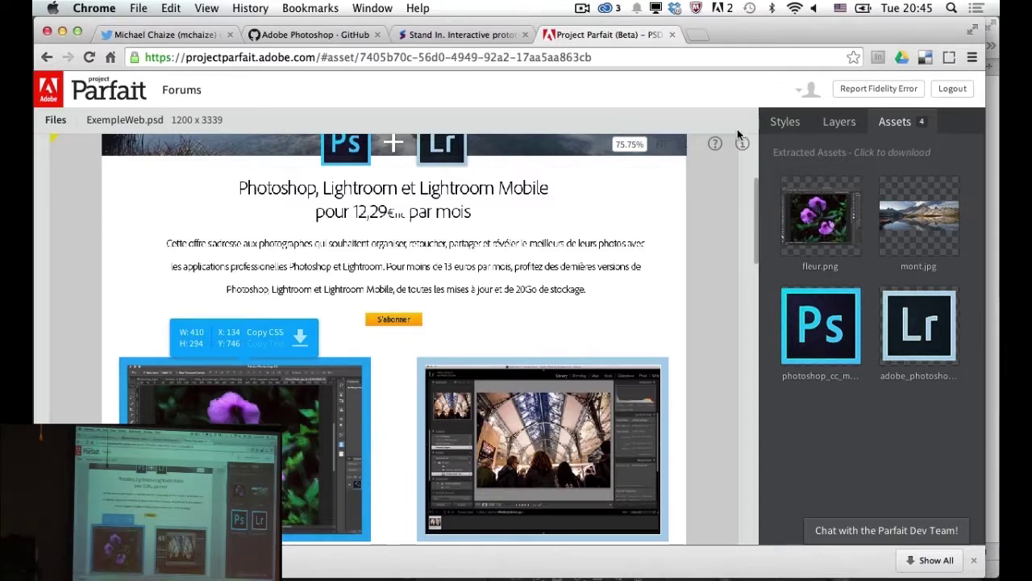
pyautogui.scroll(5, 441, 367)
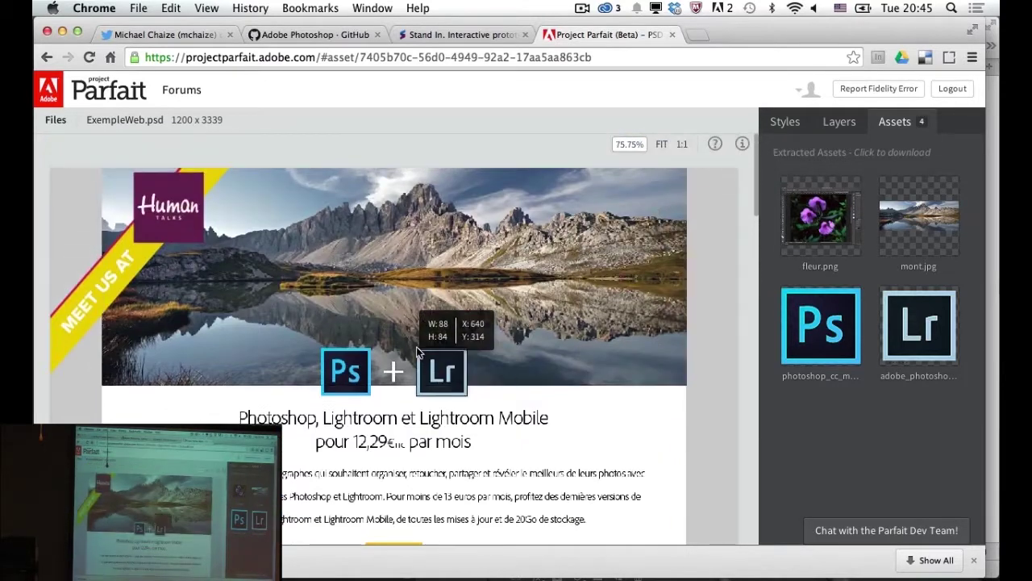
pyautogui.click(272, 259)
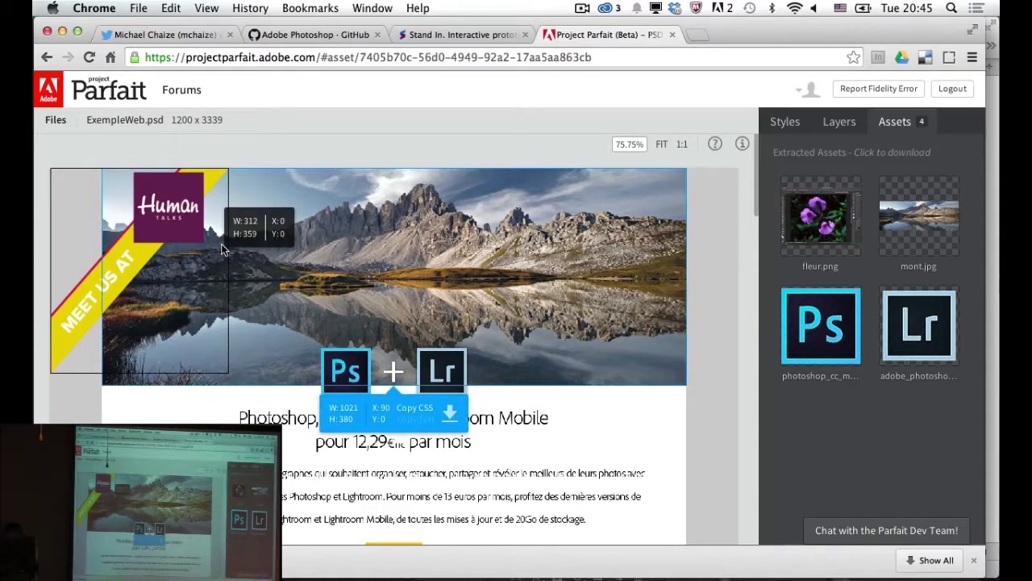
pyautogui.click(715, 144)
pyautogui.scroll(-5, 489, 313)
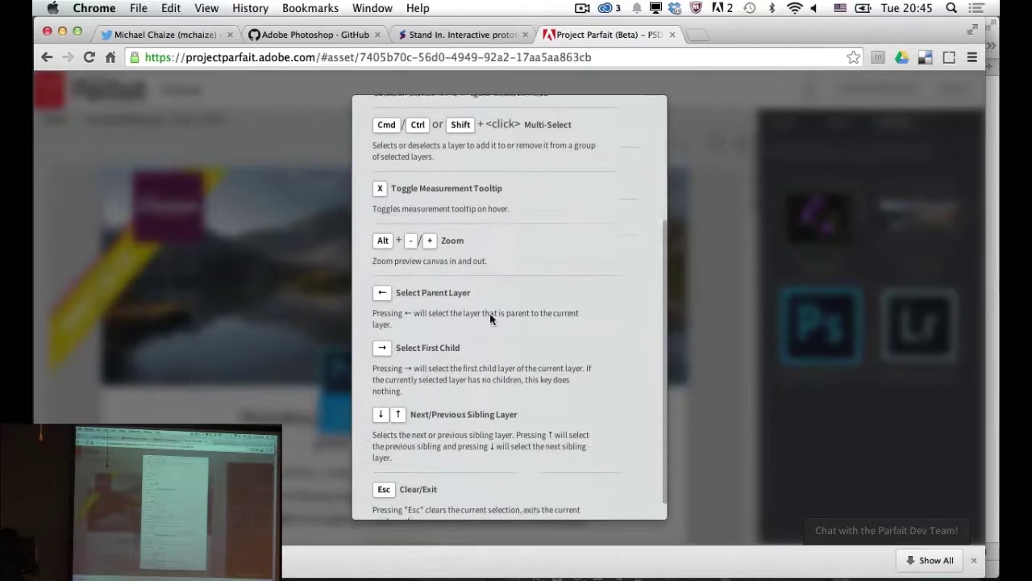
pyautogui.scroll(5, 490, 313)
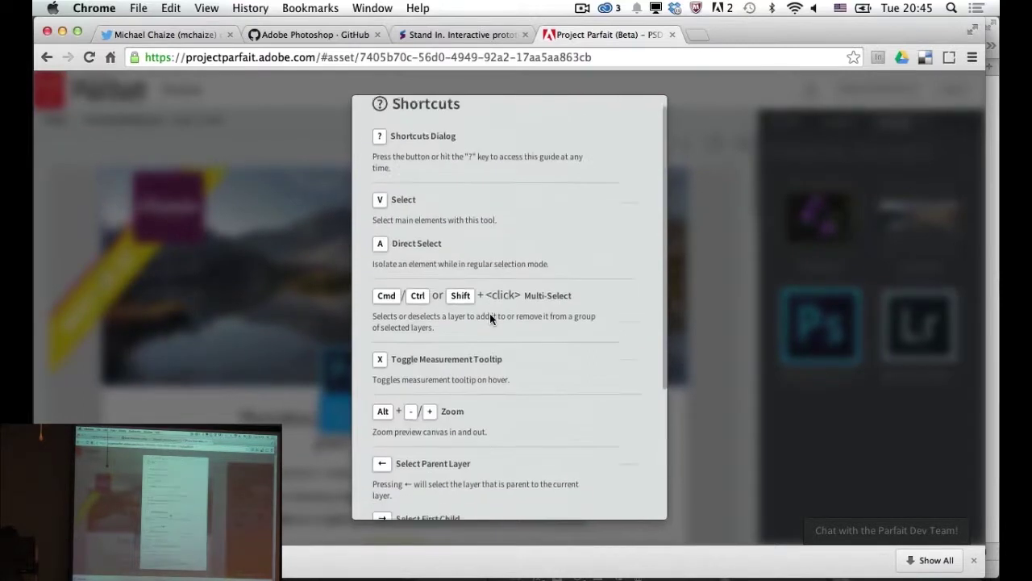
pyautogui.click(695, 315)
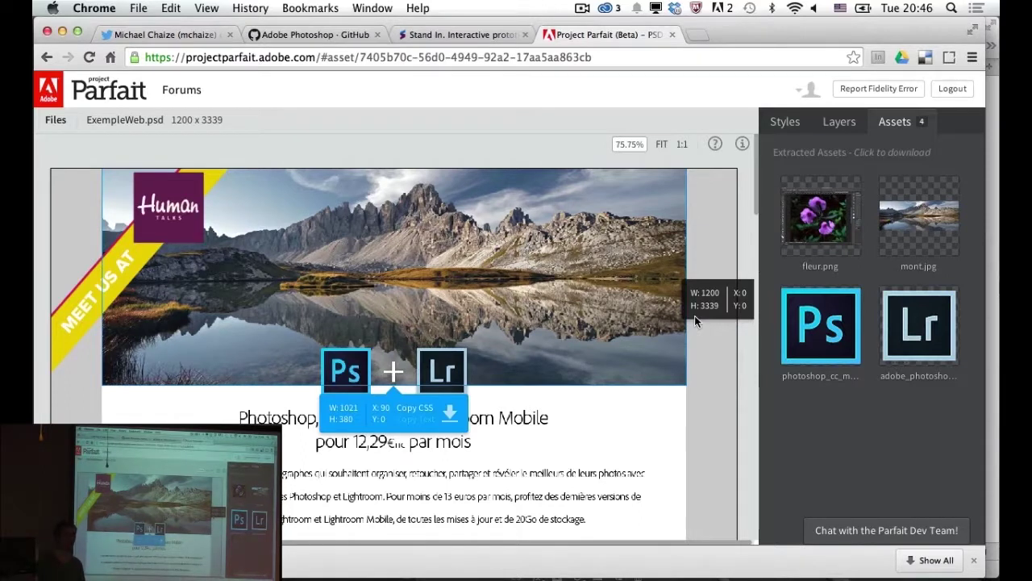
# Step: Switch to the Adobe Photoshop GitHub page and browse its generator repositories
pyautogui.click(286, 45)
pyautogui.scroll(-10, 218, 237)
pyautogui.click(211, 361)
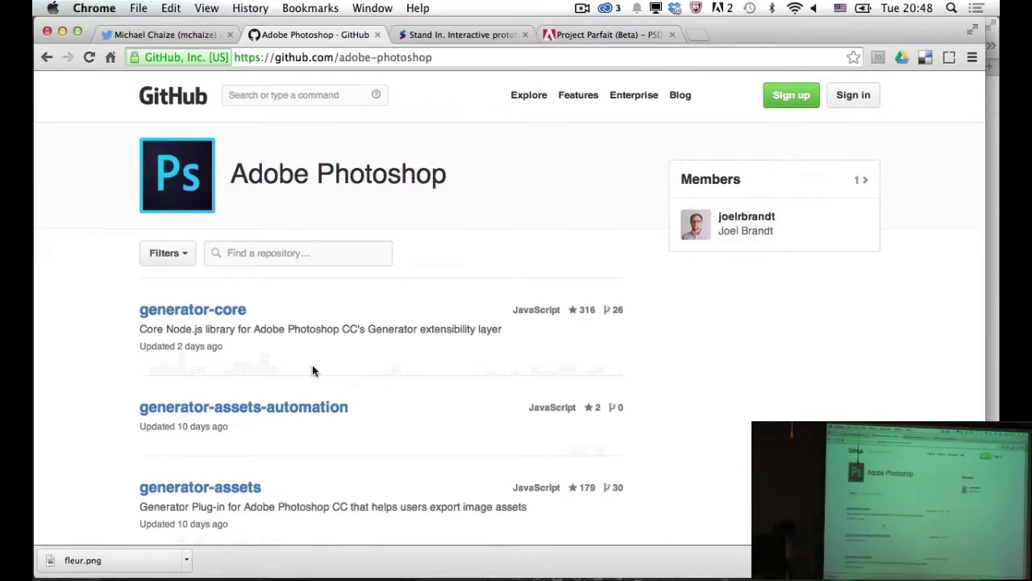
pyautogui.scroll(-5, 98, 241)
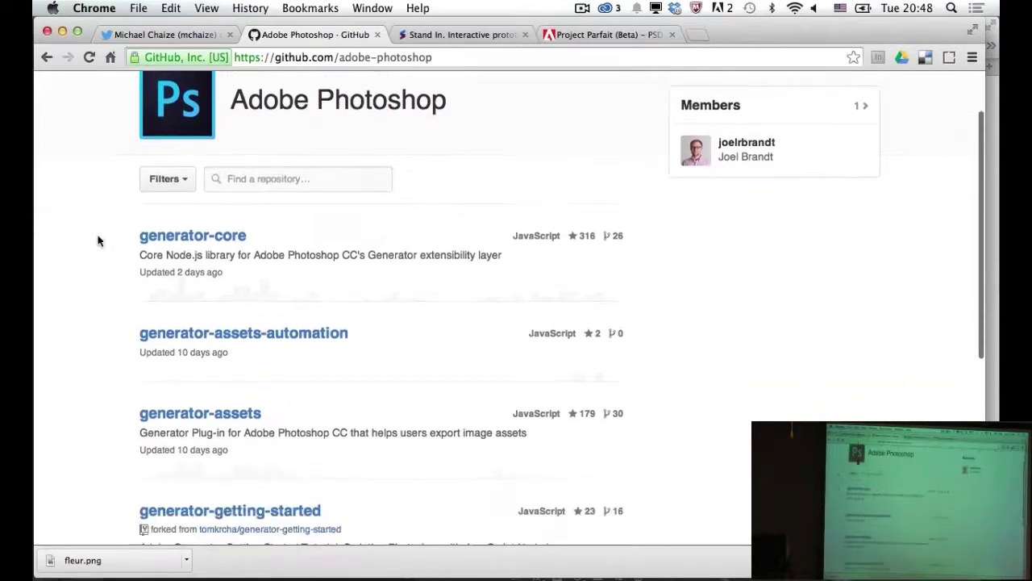
pyautogui.scroll(3, 97, 241)
pyautogui.scroll(-10, 98, 240)
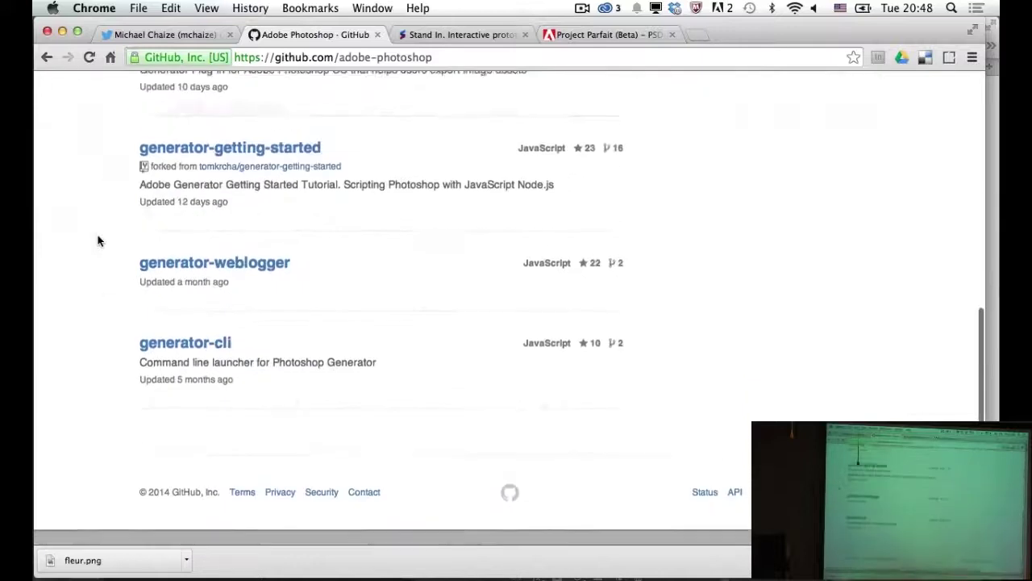
pyautogui.scroll(1, 98, 239)
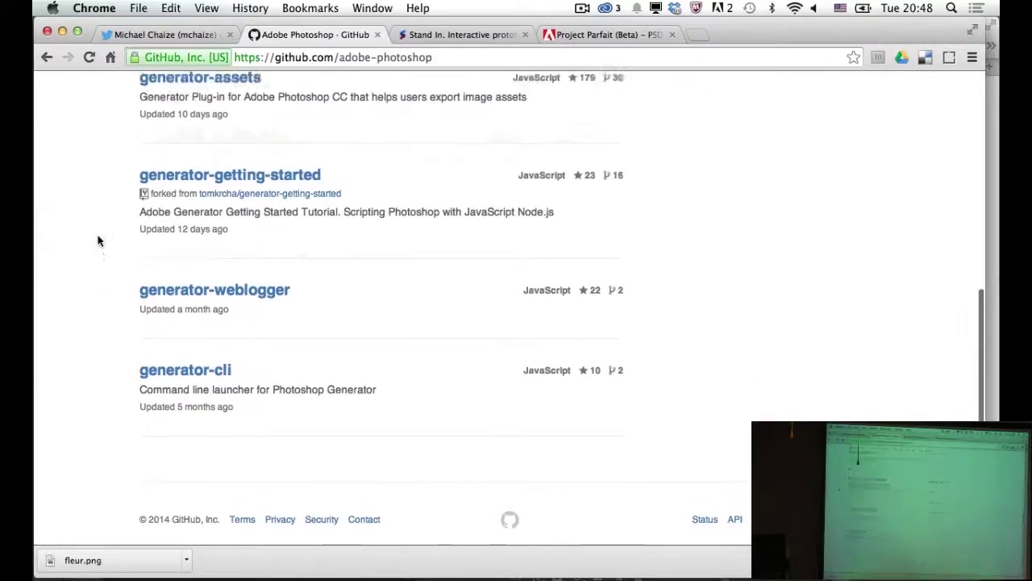
pyautogui.scroll(5, 99, 238)
pyautogui.scroll(5, 121, 258)
# Step: Open generator-core and read its README down to the MIT License section
pyautogui.click(208, 310)
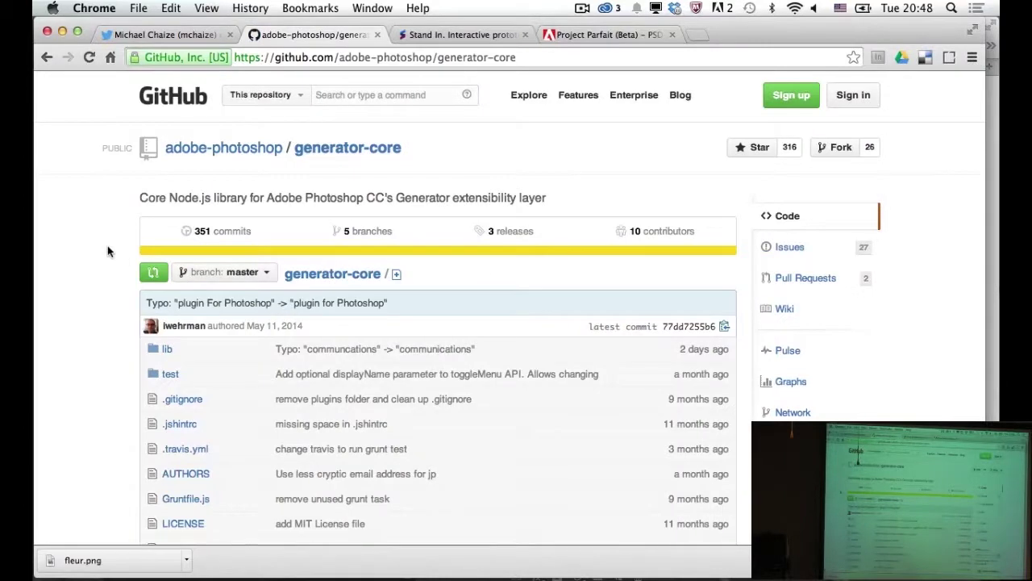
pyautogui.scroll(-3, 107, 245)
pyautogui.scroll(-2, 107, 246)
pyautogui.scroll(-3, 107, 250)
pyautogui.scroll(-2, 108, 249)
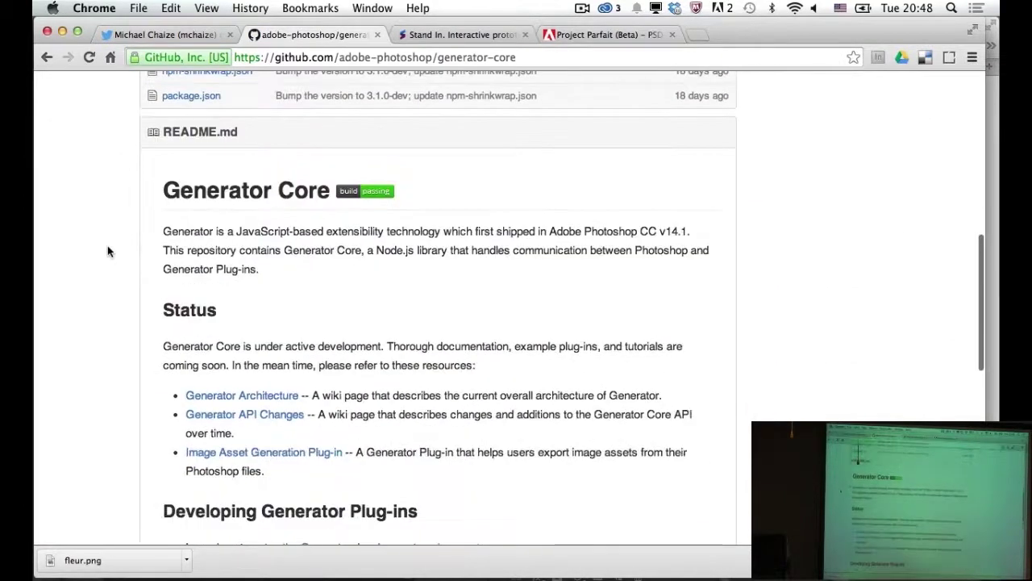
pyautogui.scroll(-2, 107, 250)
pyautogui.scroll(-3, 108, 250)
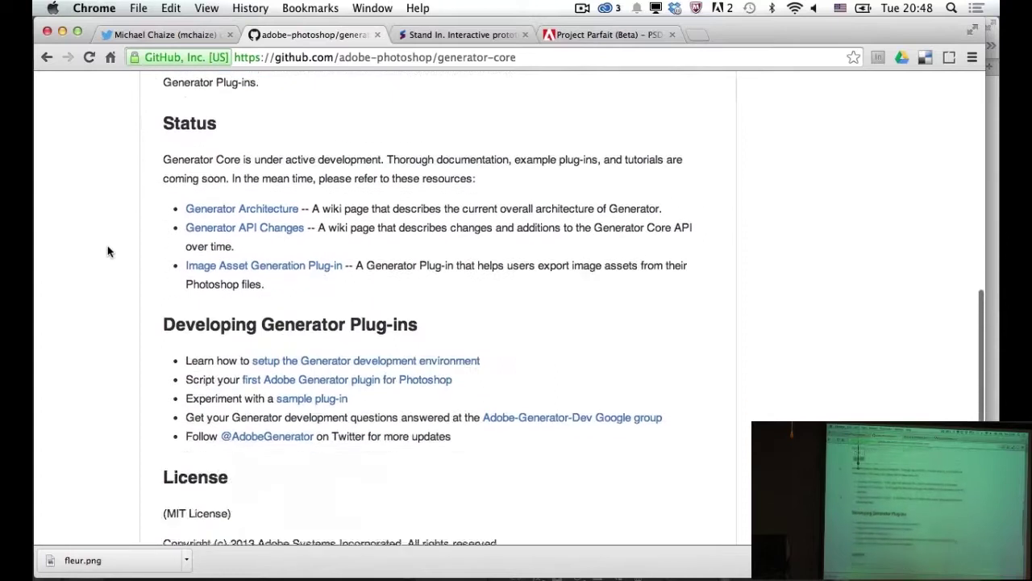
pyautogui.scroll(-4, 107, 250)
pyautogui.scroll(-1, 107, 250)
pyautogui.scroll(-1, 107, 252)
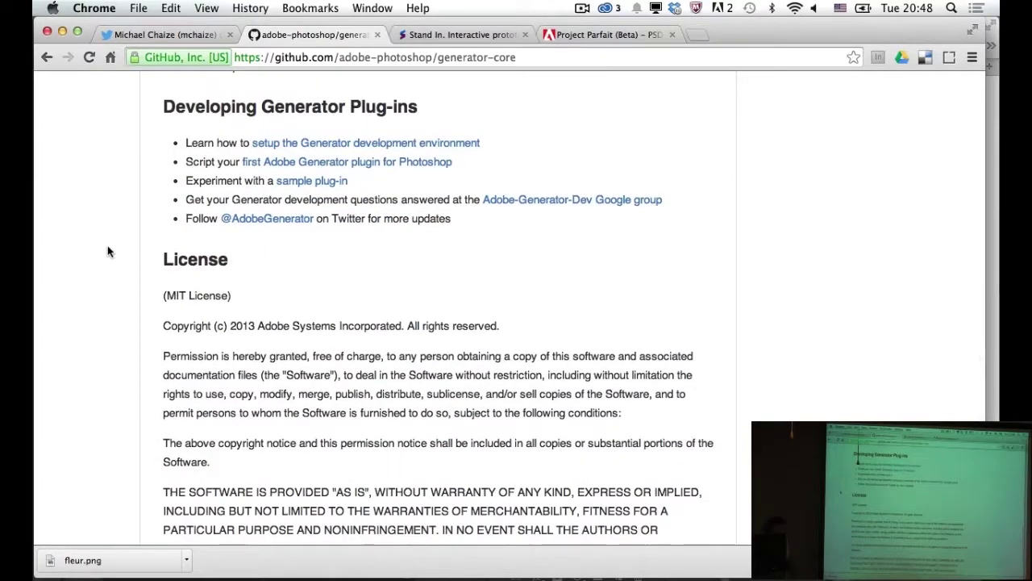